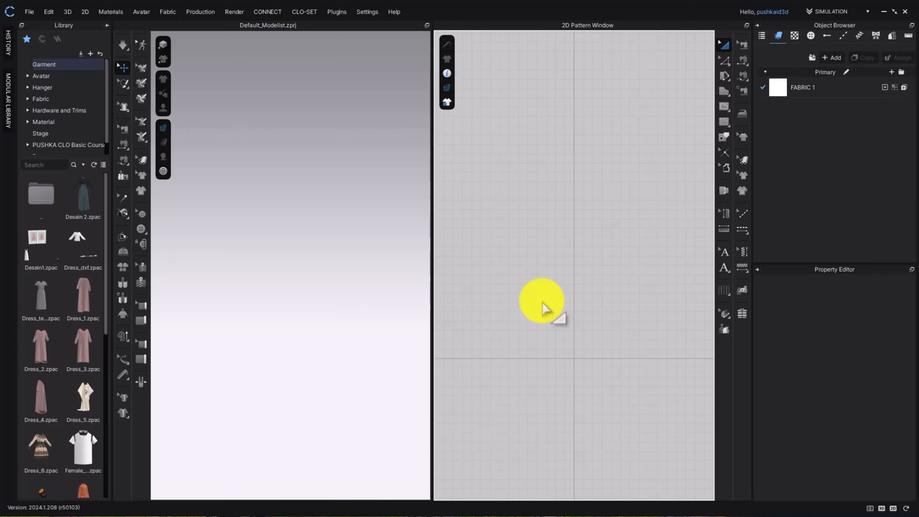
left_click(419, 40)
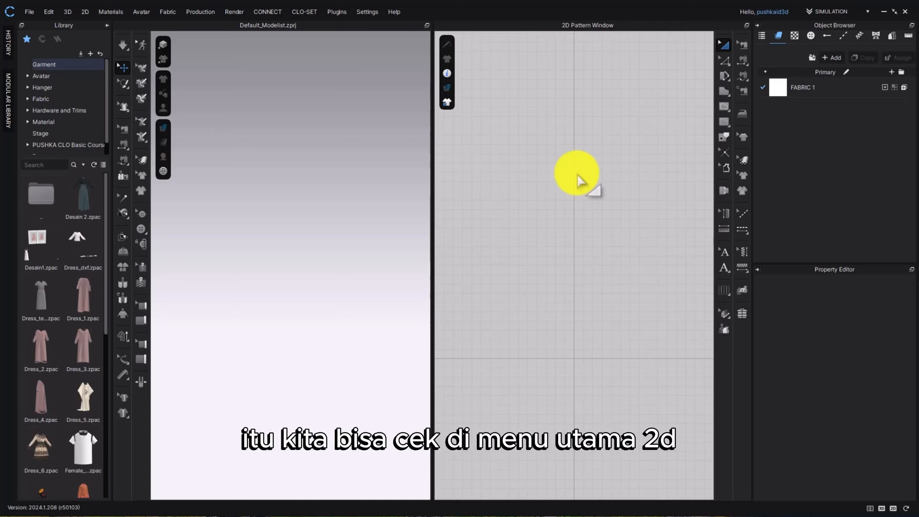
left_click(83, 12)
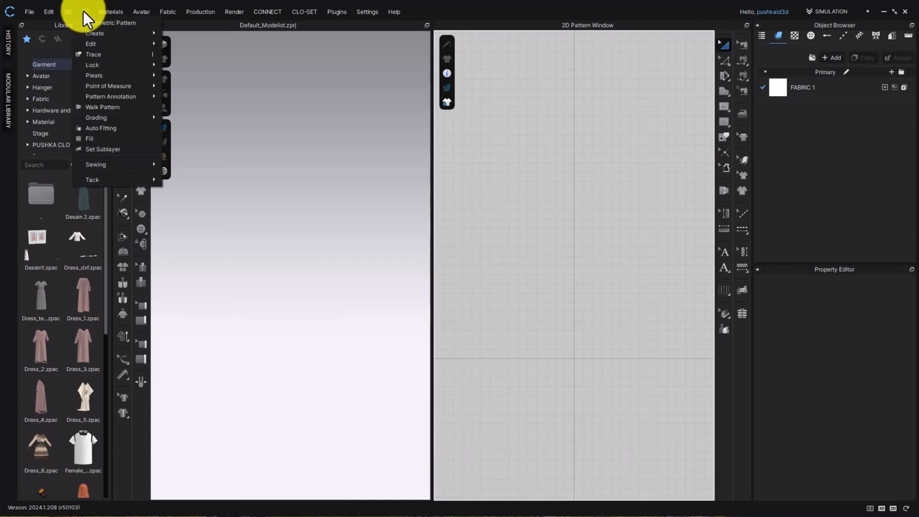
mouse_move(90, 46)
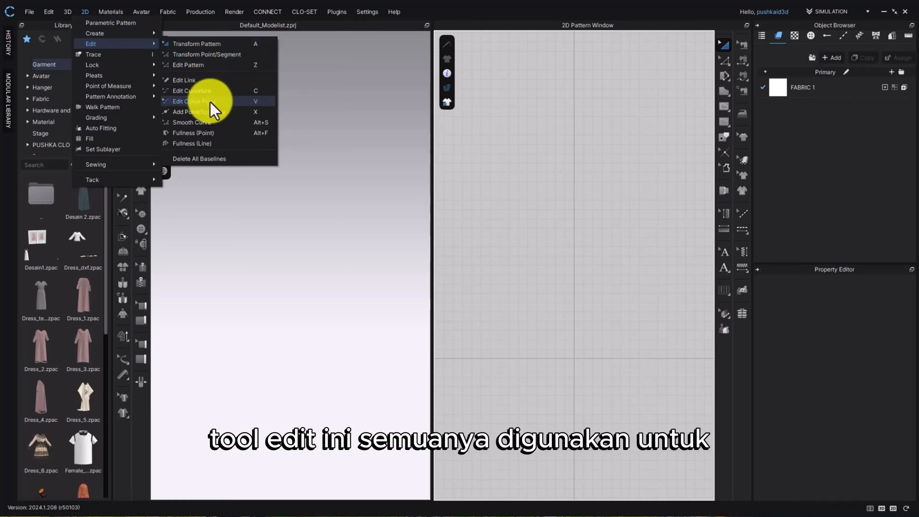
left_click(214, 54)
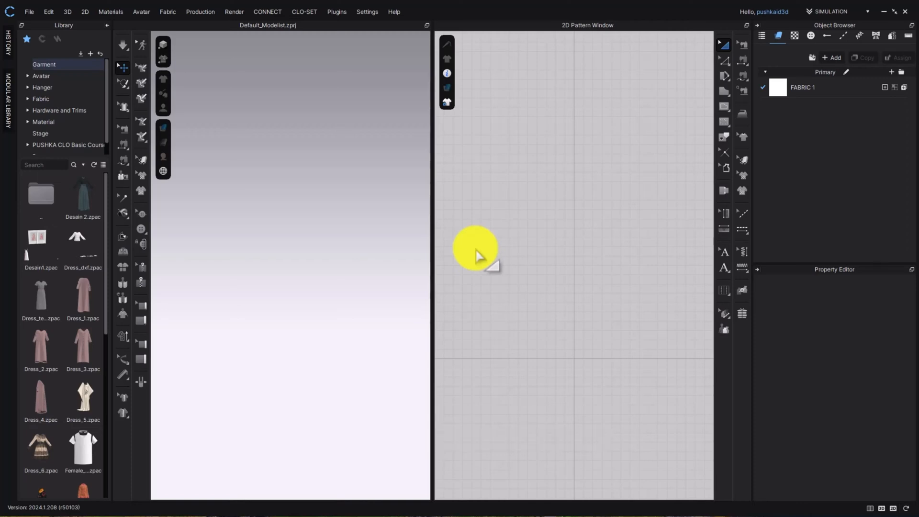
- Open the Male T-shirt garment file from the library's Garment folder
left_click(45, 65)
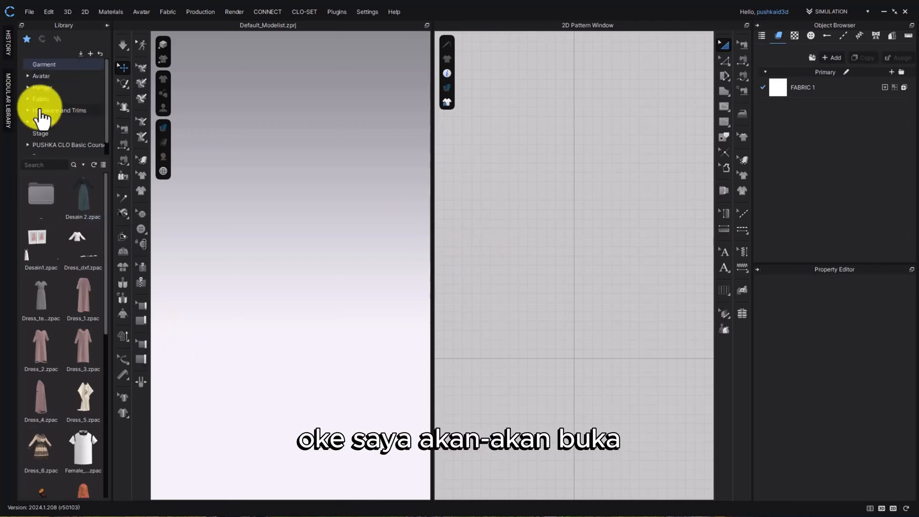
scroll(97, 374, "down", 5)
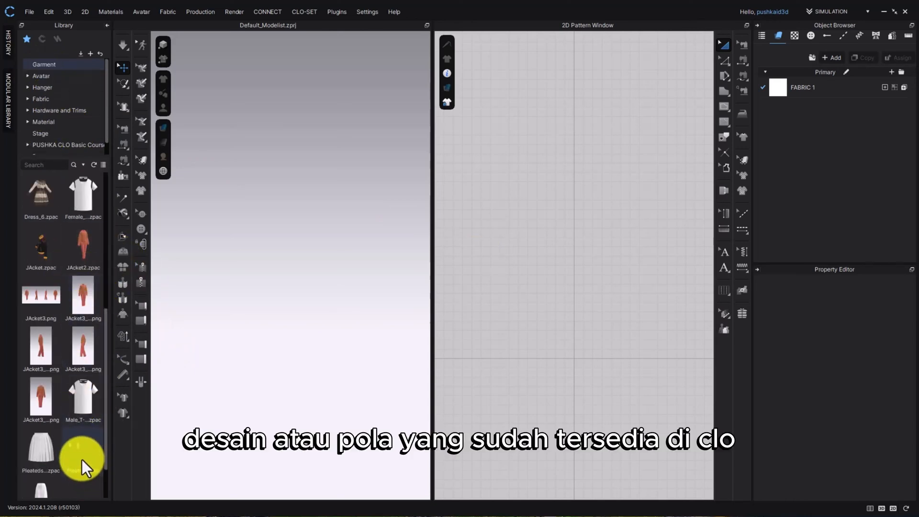
scroll(82, 458, "down", 1)
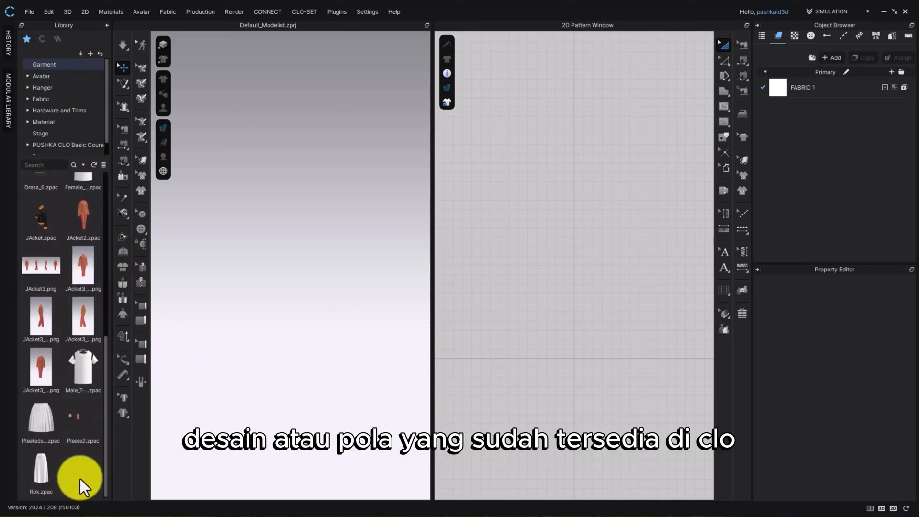
double_click(83, 371)
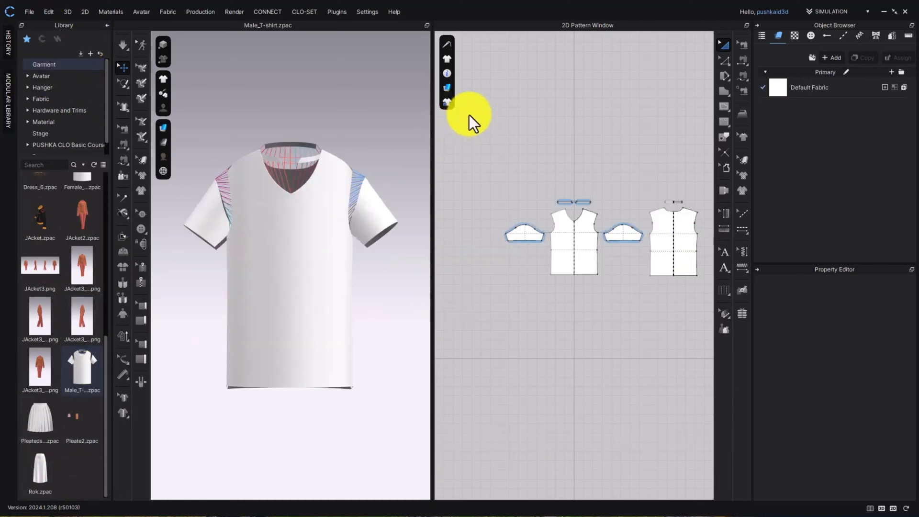
- Show only the 2D pattern window with the T-shirt's front, back and sleeve patterns in view
scroll(618, 258, "up", 5)
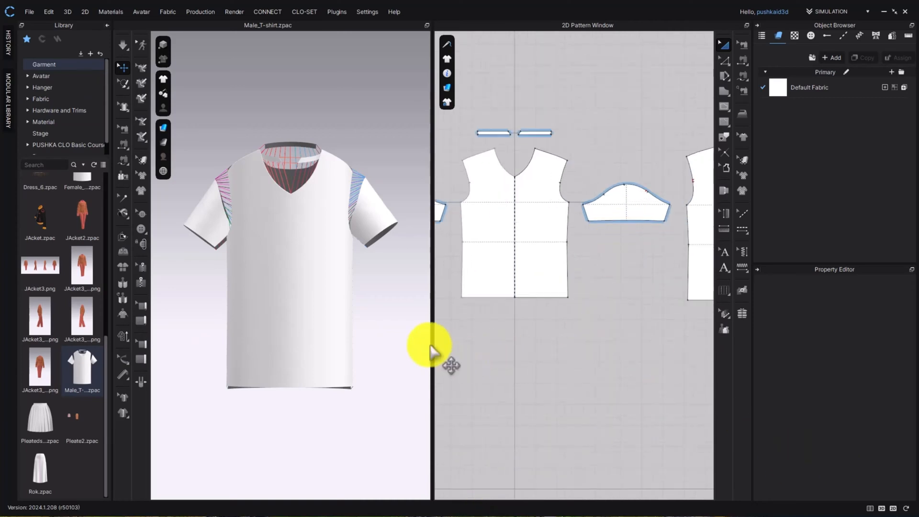
left_click_drag(431, 340, 289, 343)
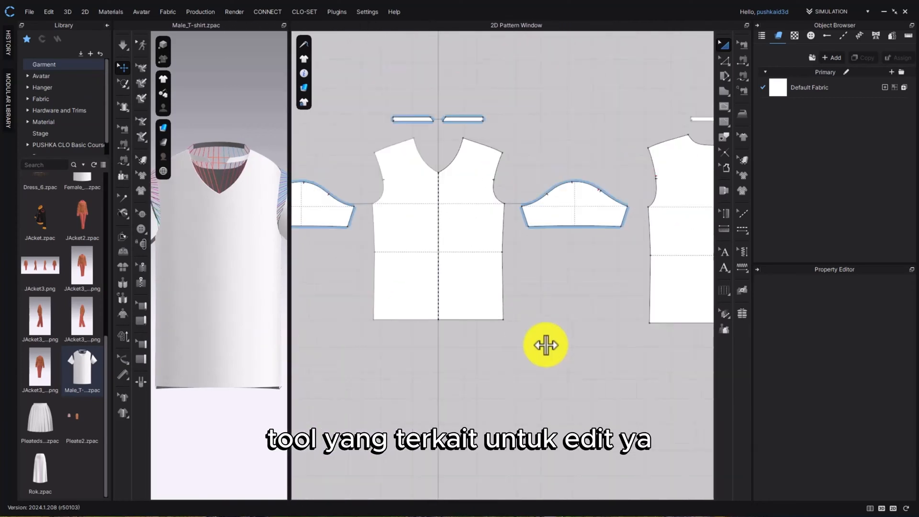
scroll(545, 345, "down", 2)
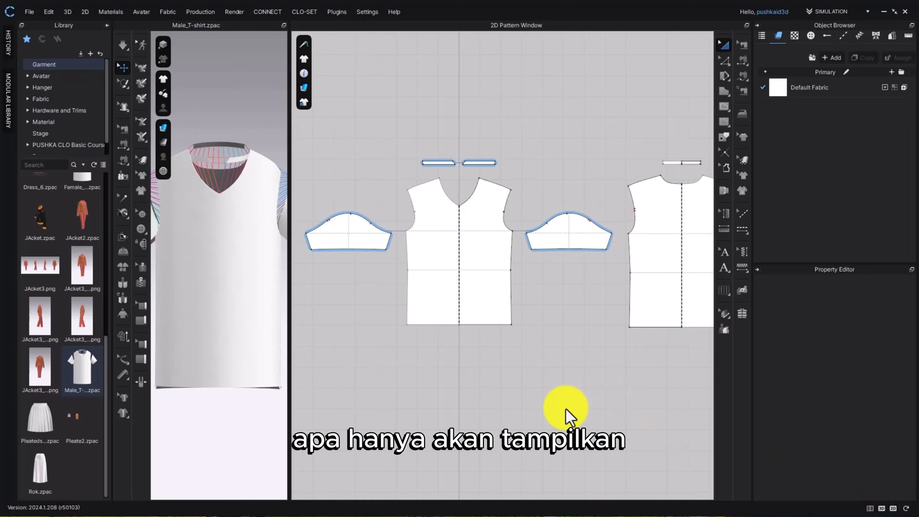
left_click(893, 508)
scroll(390, 318, "down", 2)
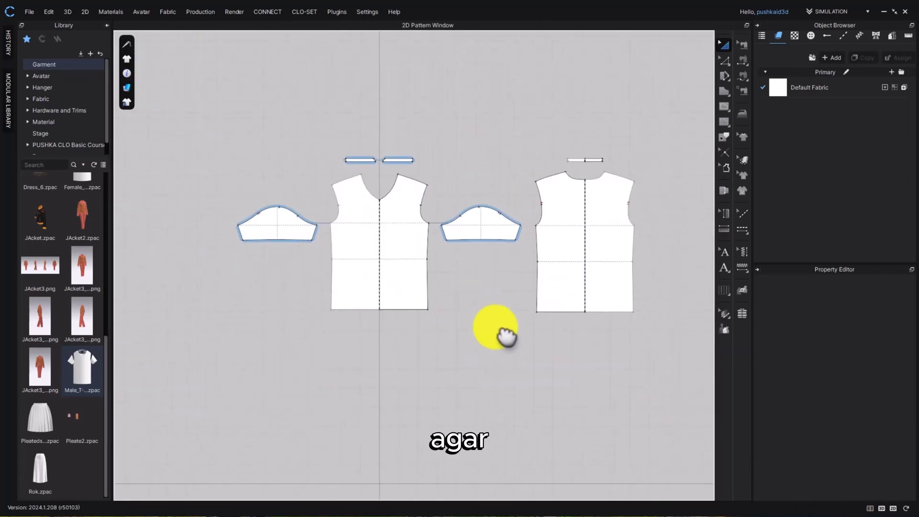
scroll(449, 281, "up", 2)
middle_click_drag(488, 307, 454, 299)
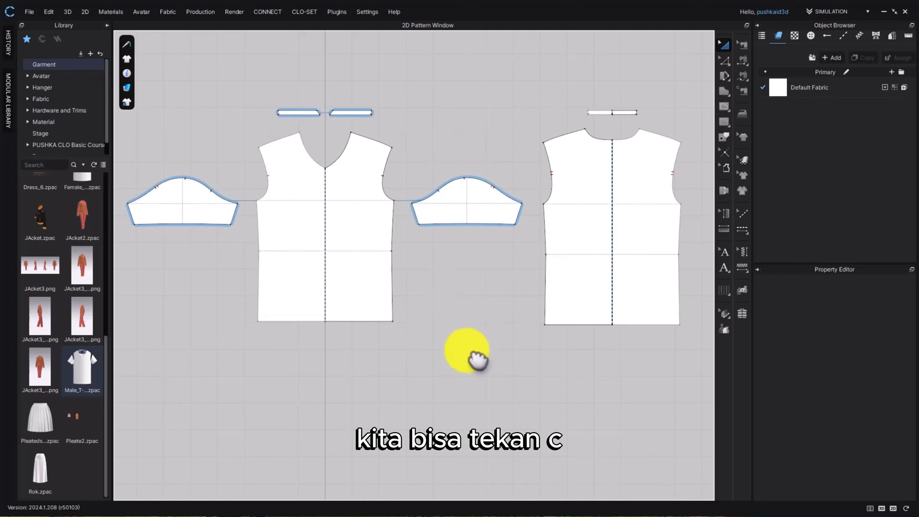
- Try rounding the front neckline with Edit Curvature to a length of about 18.1 cm, and undo the change
key("c")
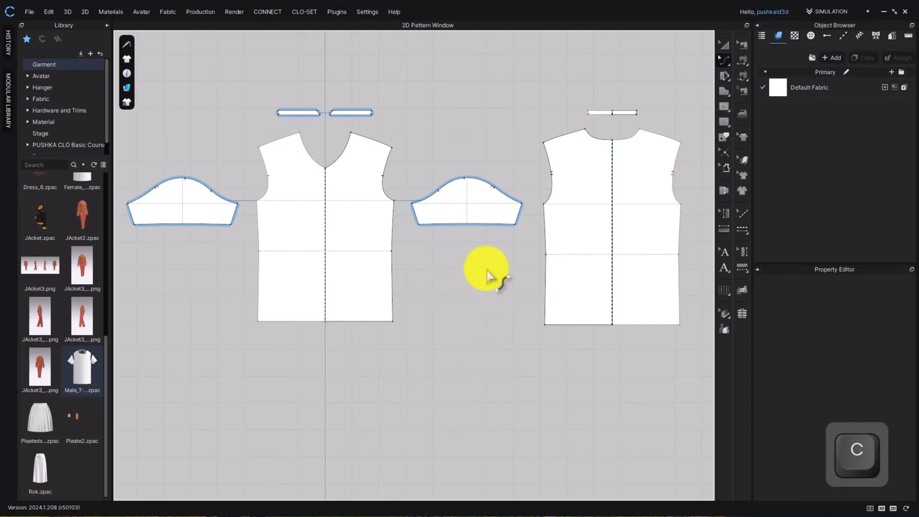
scroll(487, 272, "up", 4)
scroll(486, 271, "down", 3)
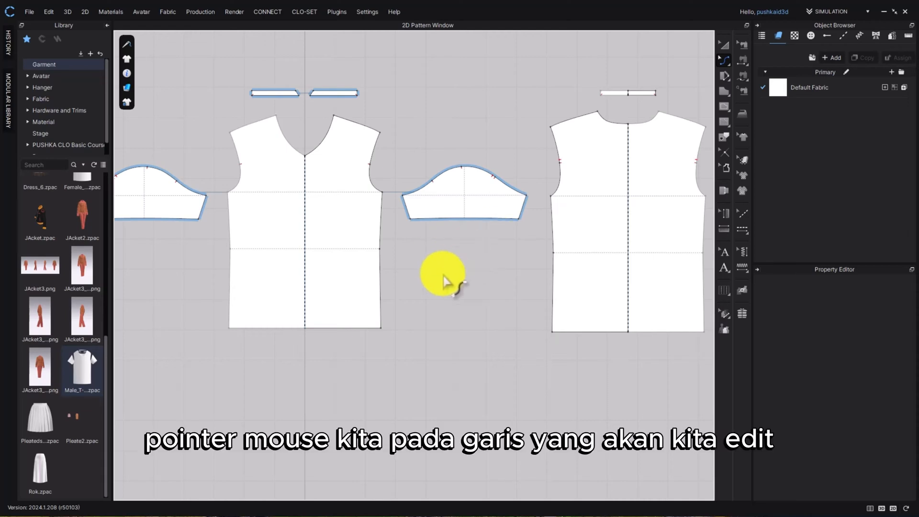
scroll(396, 179, "up", 2)
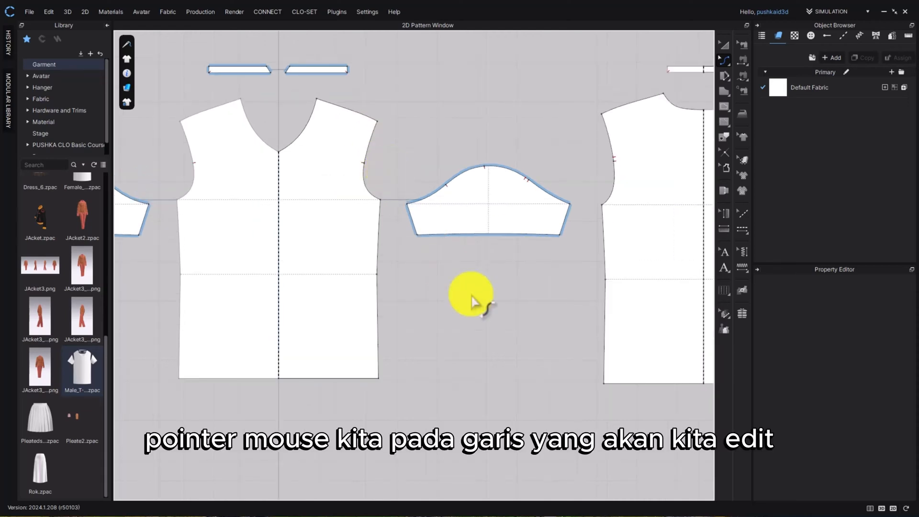
scroll(472, 301, "down", 1)
scroll(392, 365, "up", 2)
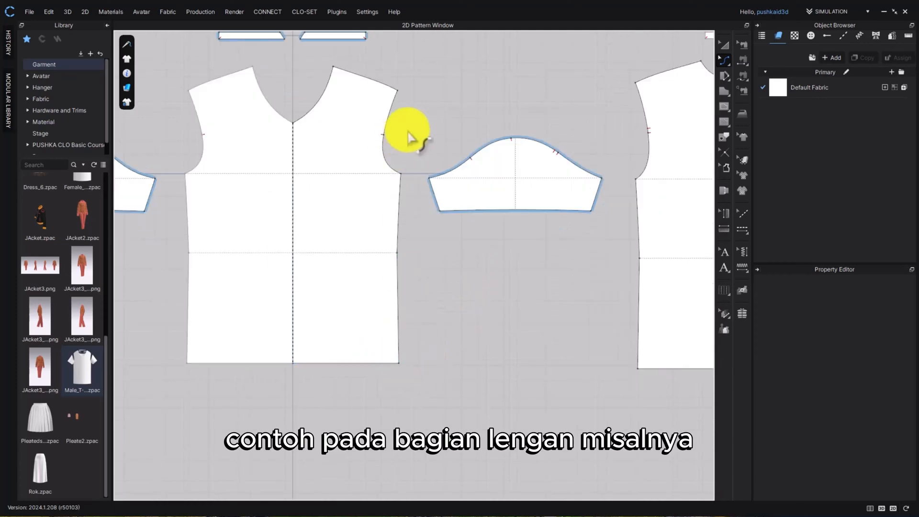
scroll(417, 139, "up", 2)
scroll(417, 139, "down", 1)
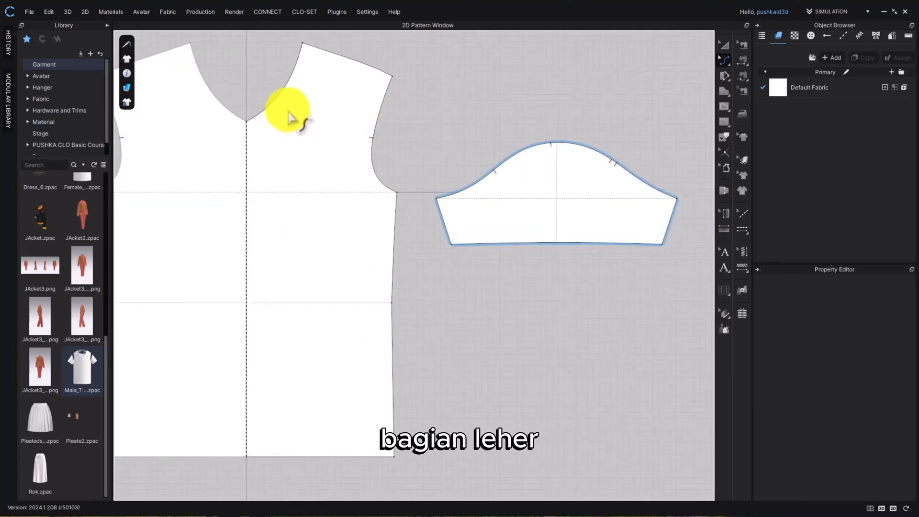
scroll(295, 116, "down", 1)
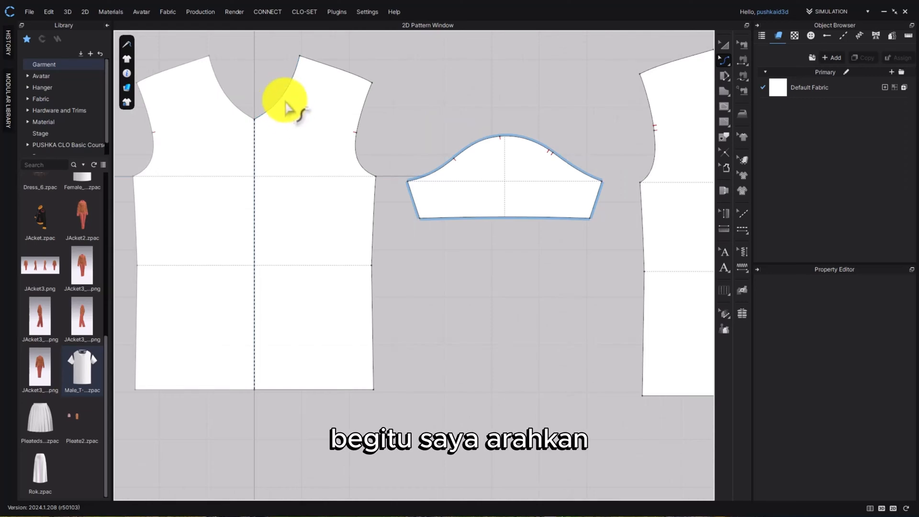
middle_click_drag(296, 117, 331, 160)
scroll(330, 158, "down", 1)
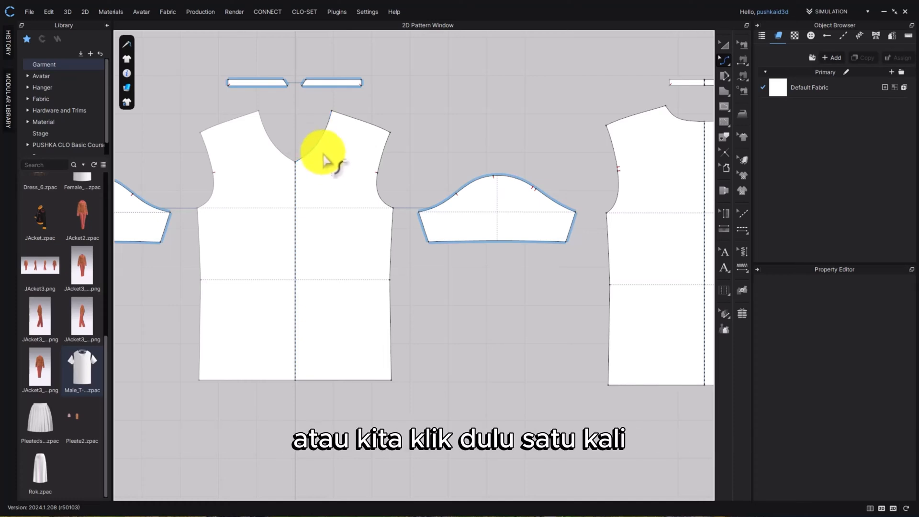
left_click(321, 156)
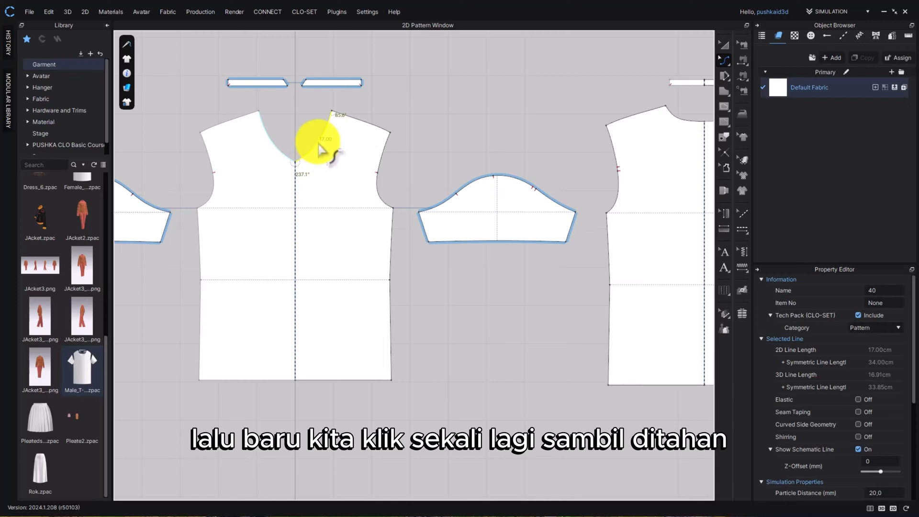
left_click_drag(319, 148, 317, 239)
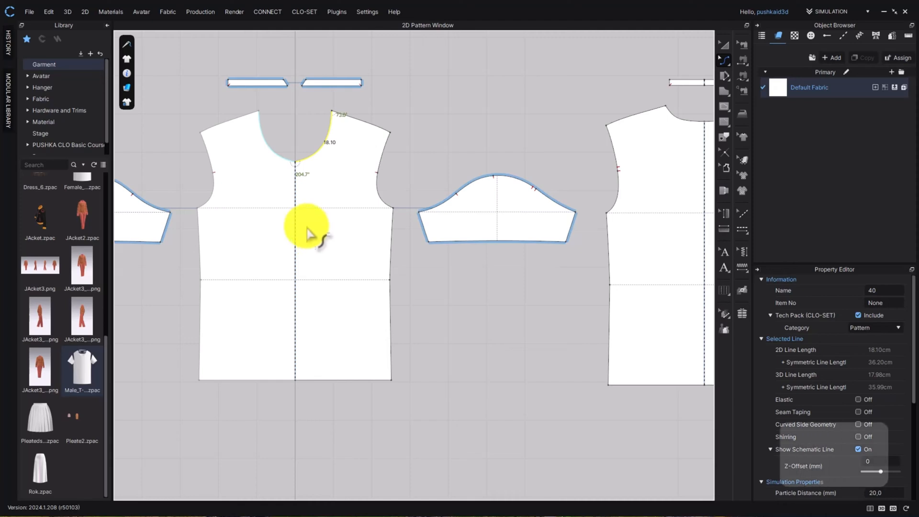
key("ctrl+z")
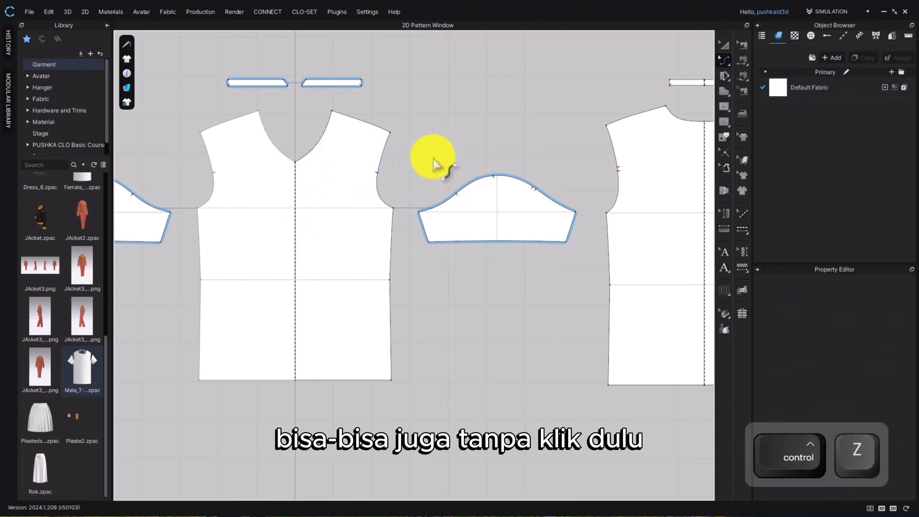
- Try reshaping the front neckline's curvature to a length of about 17.9 cm, and undo the change
left_click(320, 147)
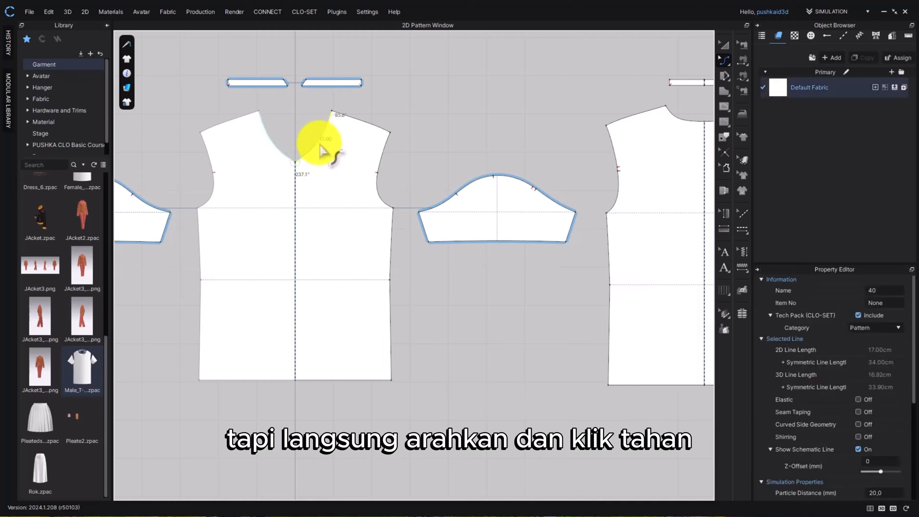
left_click_drag(322, 155, 333, 149)
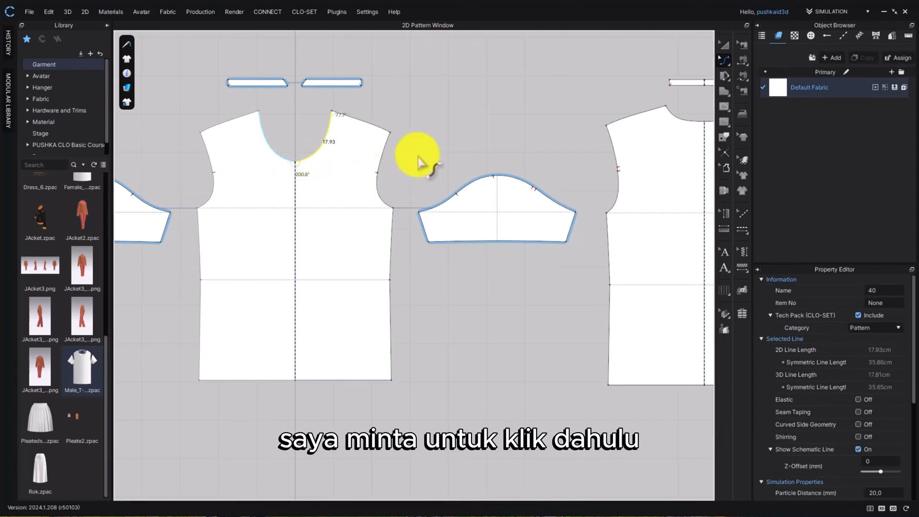
key("ctrl+z")
key("ctrl+z")
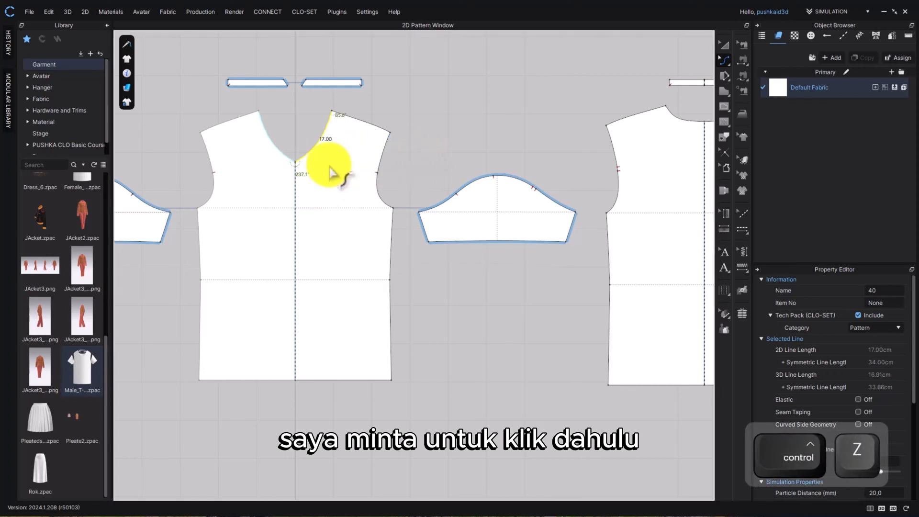
- Try bending the selected front neckline curve once more, and undo the change
left_click(317, 154)
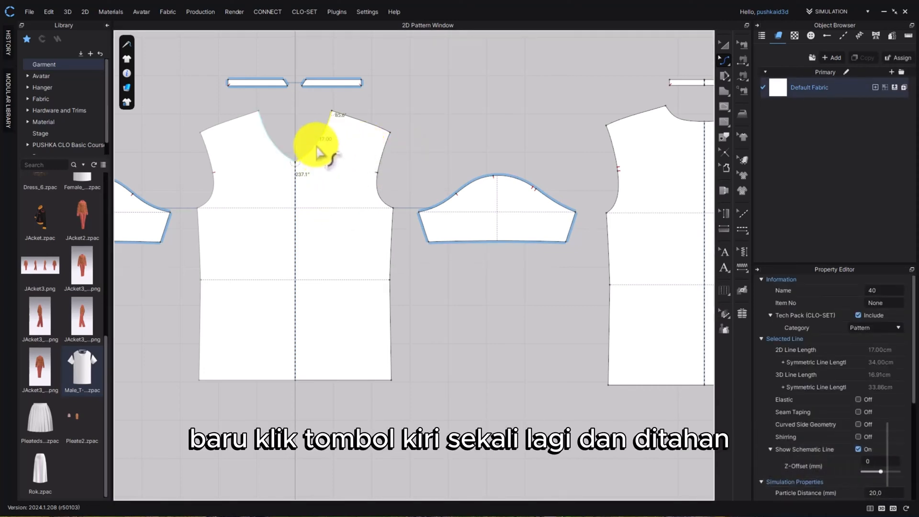
left_click_drag(317, 154, 323, 154)
key("ctrl+z")
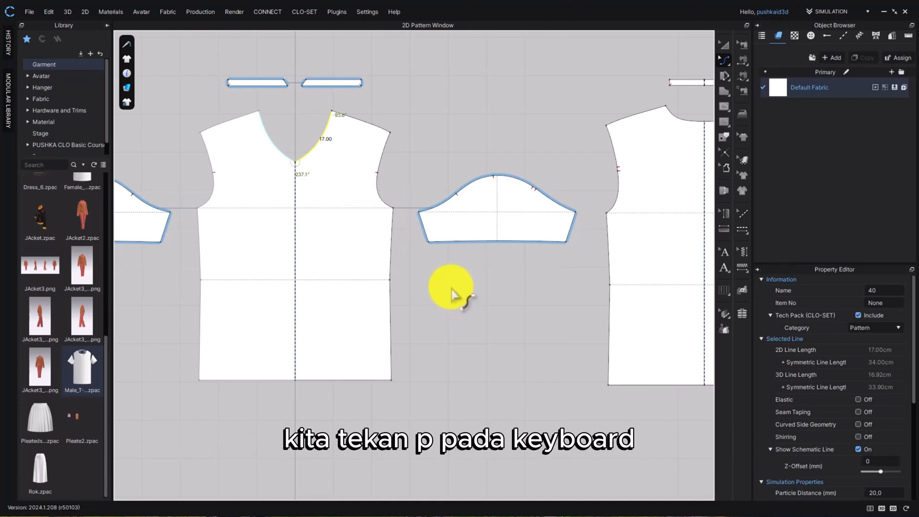
- Add a curve point to the back neckline with Edit Curve Point and move it to reshape the half-neckline to about 11.5 cm
key("v")
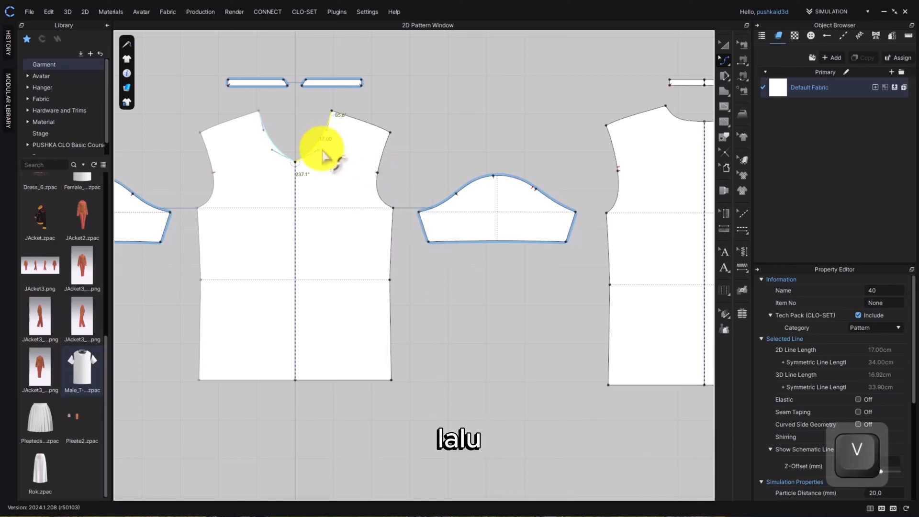
left_click(442, 137)
middle_click_drag(599, 287, 438, 309)
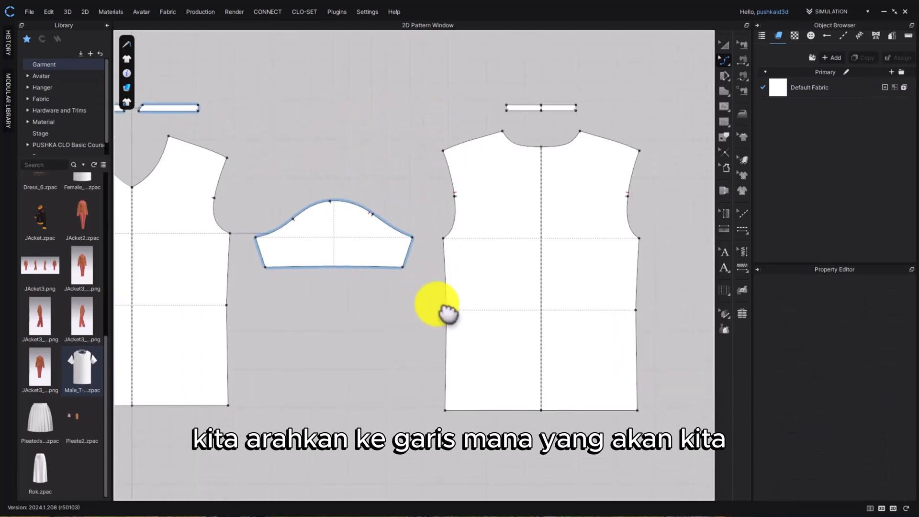
scroll(511, 158, "down", 3)
scroll(510, 159, "up", 1)
middle_click_drag(510, 159, 449, 217)
middle_click_drag(441, 337, 444, 187)
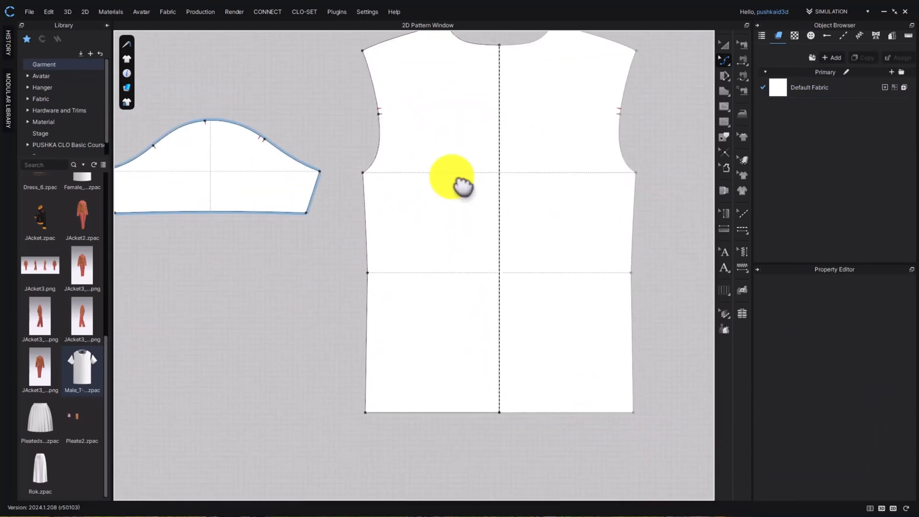
scroll(466, 135, "up", 2)
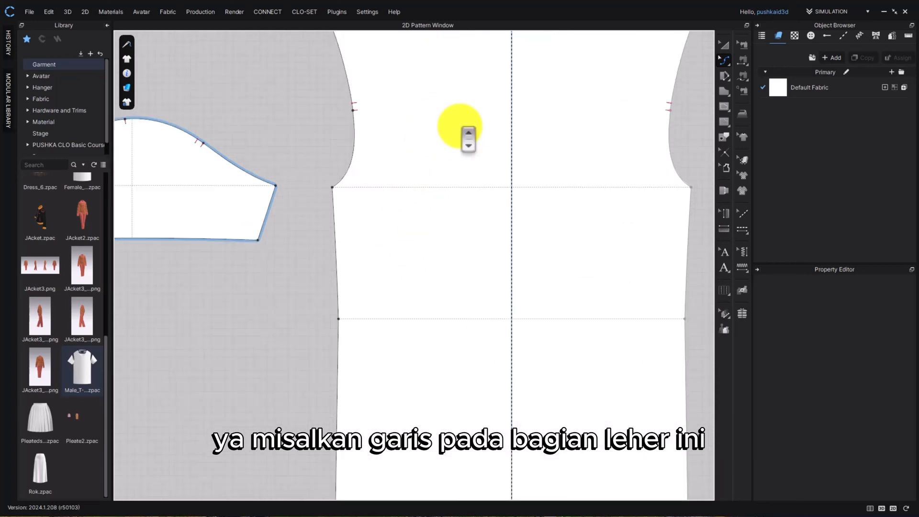
middle_click_drag(468, 135, 437, 365)
scroll(446, 275, "up", 4)
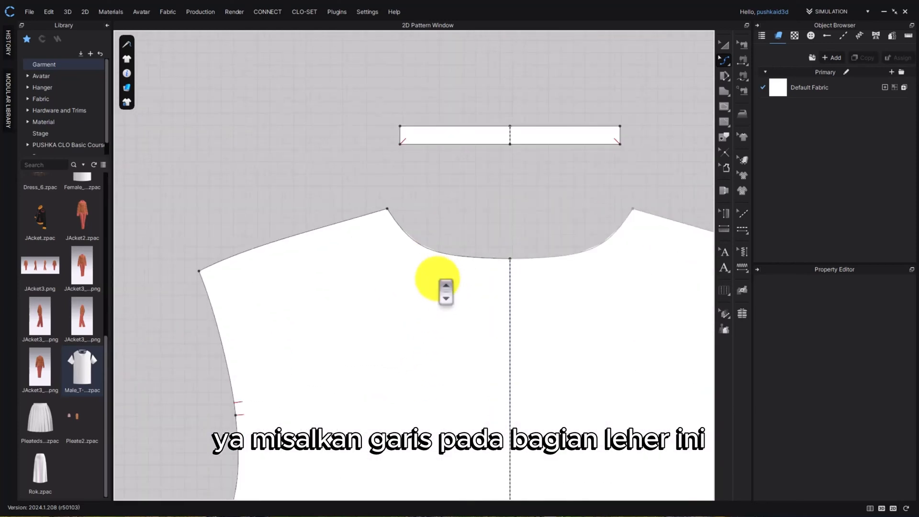
left_click(436, 258)
left_click_drag(437, 257, 421, 247)
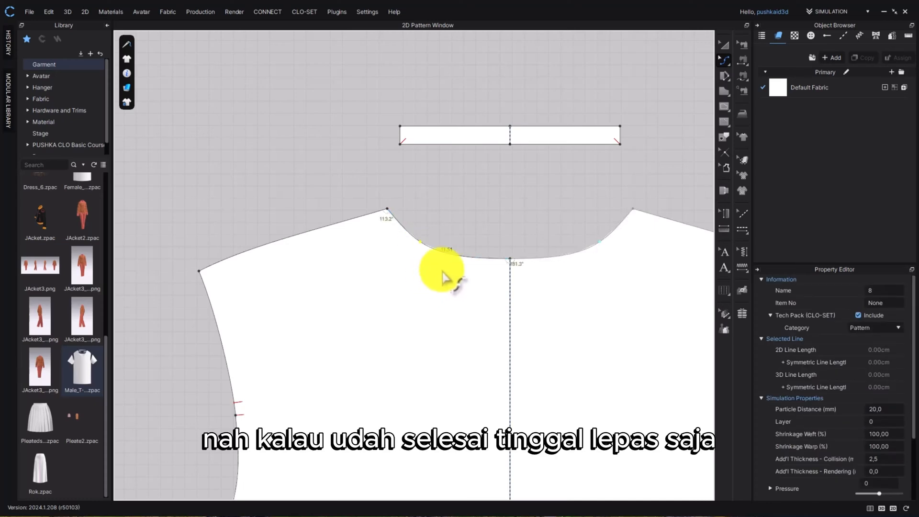
scroll(455, 287, "up", 4)
scroll(509, 333, "down", 2)
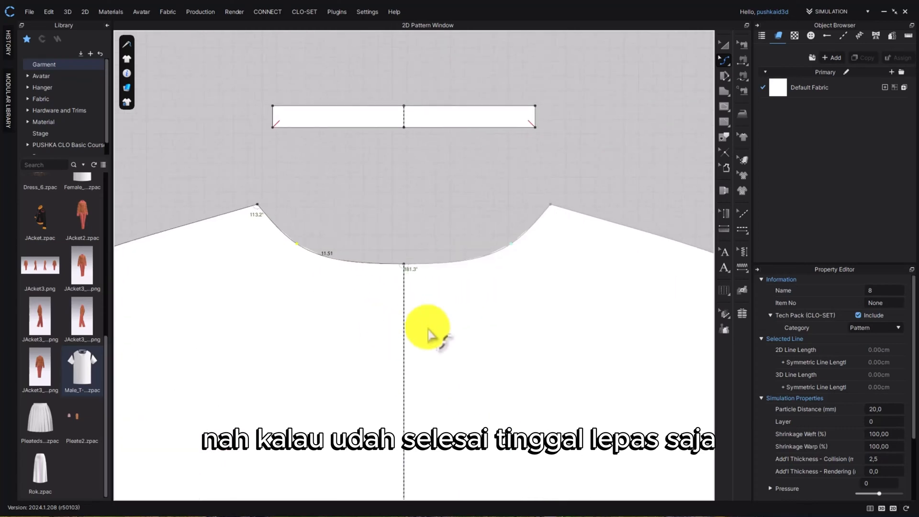
- Compare the edited back neckline with the front neckline and look over the surrounding pattern pieces
left_click(425, 211)
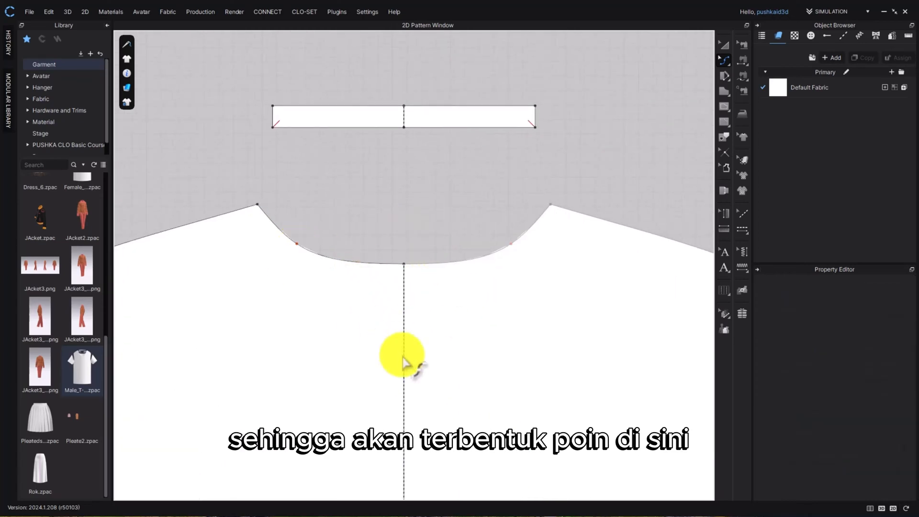
scroll(362, 359, "down", 5)
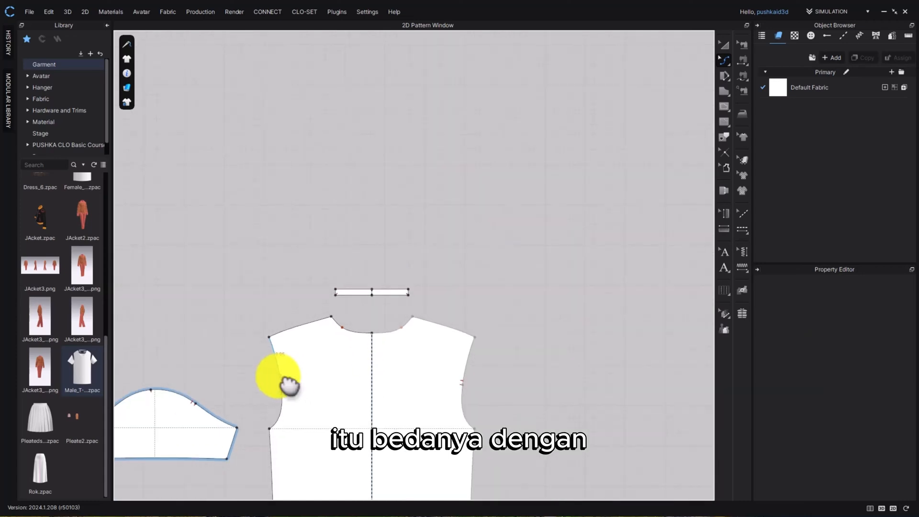
right_click_drag(287, 381, 525, 266)
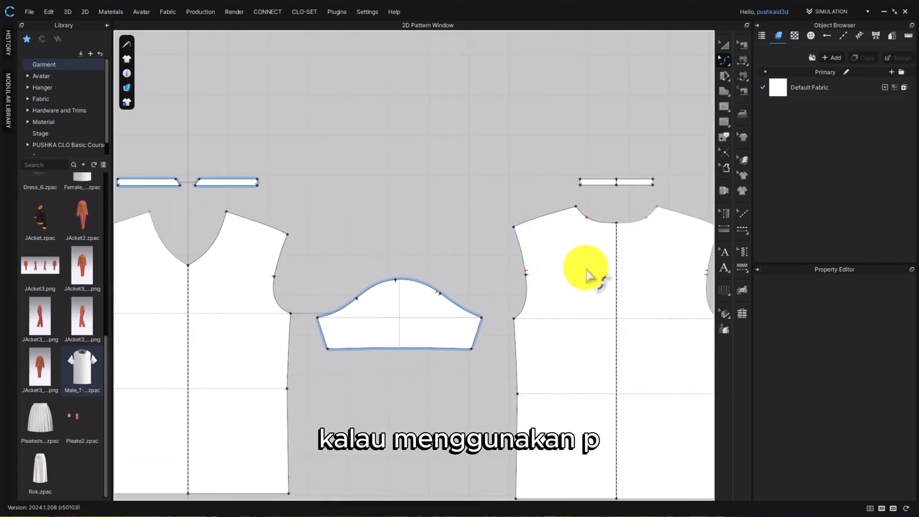
right_click_drag(591, 273, 440, 303)
scroll(461, 263, "up", 3)
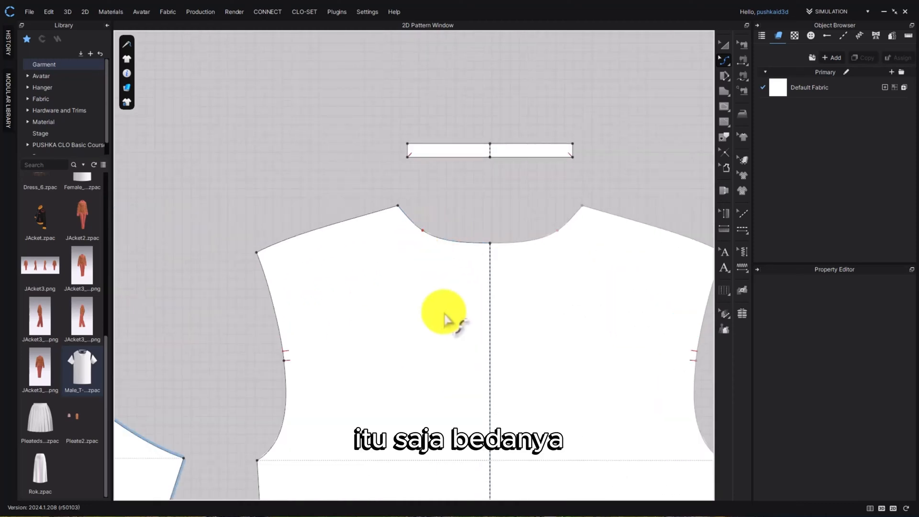
scroll(450, 309, "down", 2)
scroll(500, 365, "down", 3)
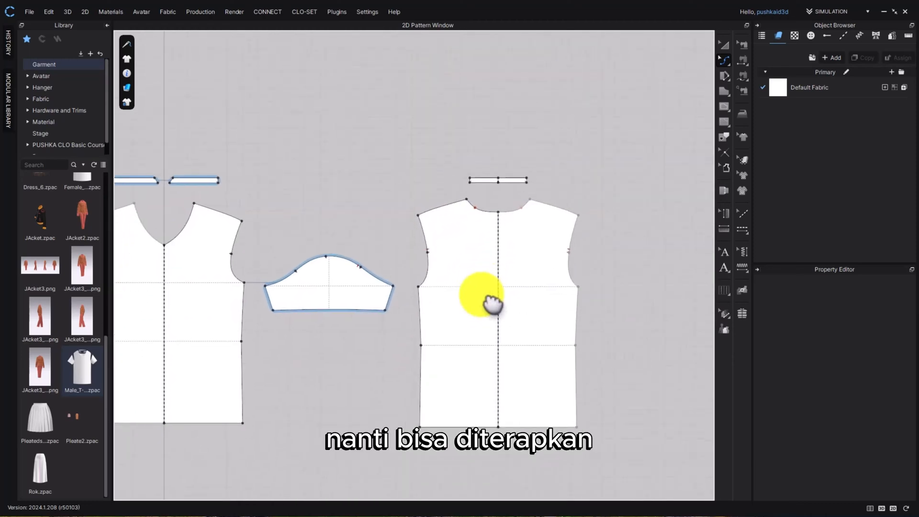
middle_click_drag(536, 353, 378, 337)
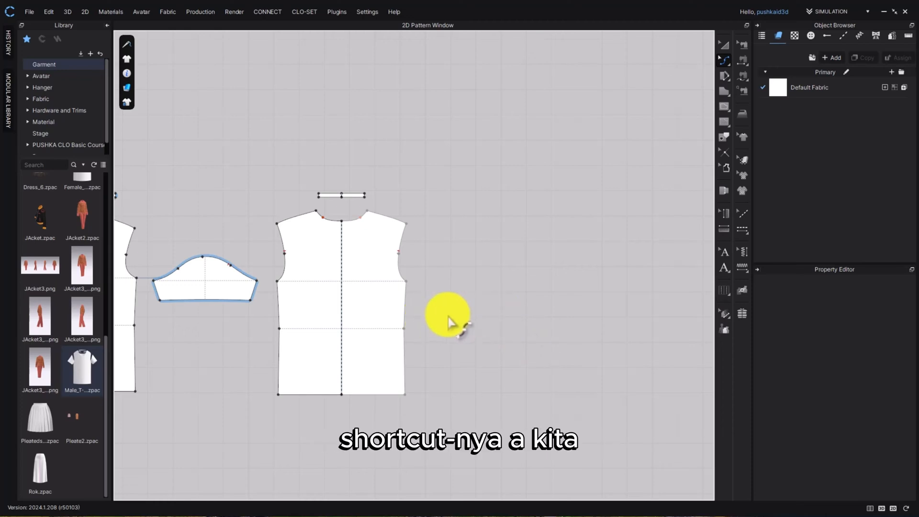
- Switch to the Transform Pattern tool and look over the back bodice and its neckband
key("a")
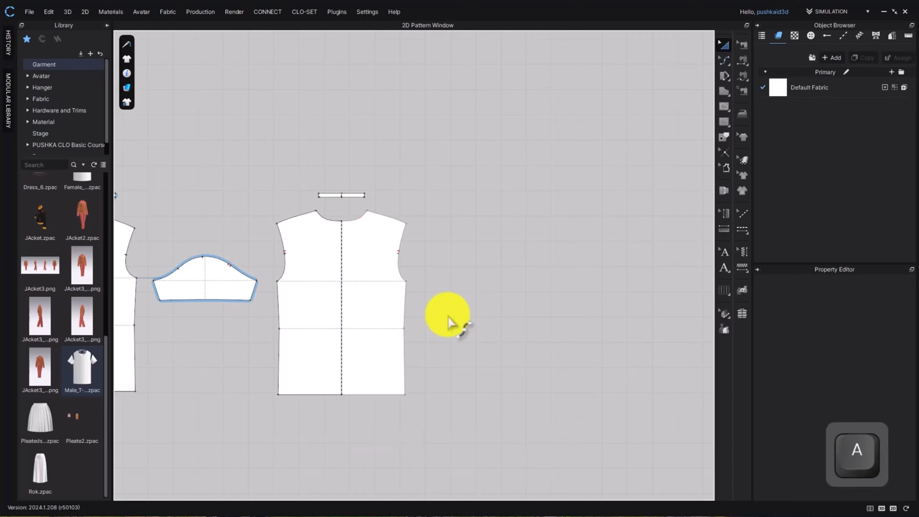
scroll(447, 330, "down", 4)
right_click_drag(455, 369, 478, 307)
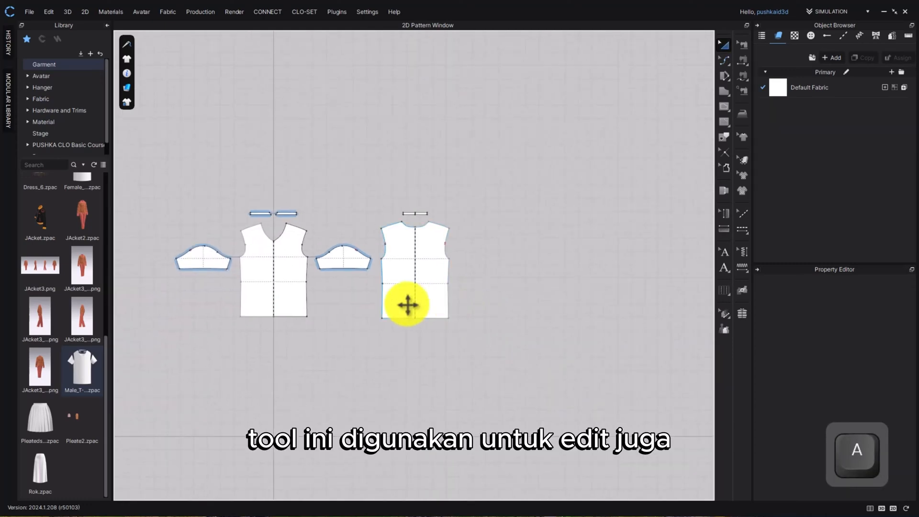
scroll(407, 305, "up", 3)
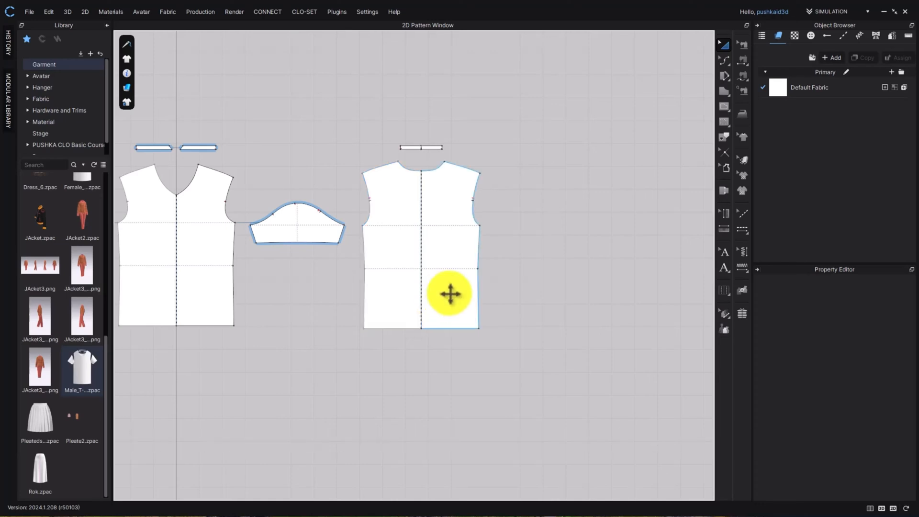
scroll(429, 112, "up", 5)
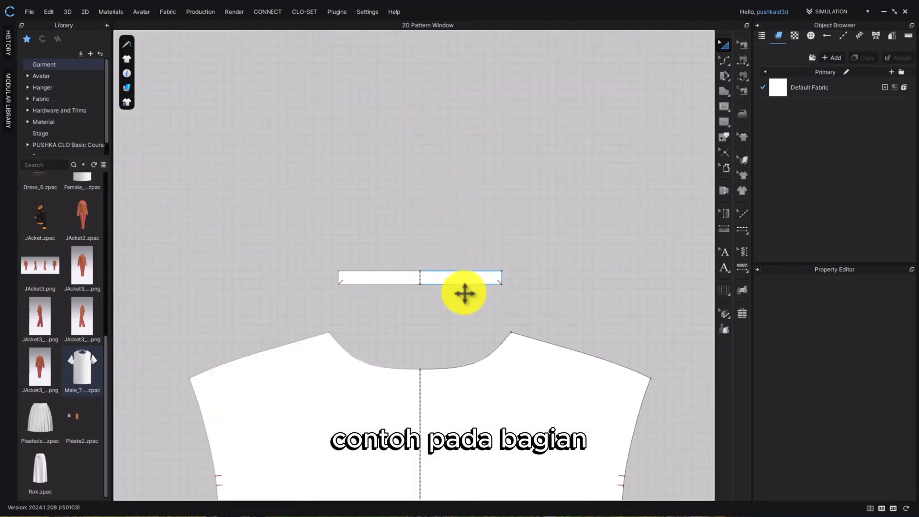
scroll(465, 293, "down", 2)
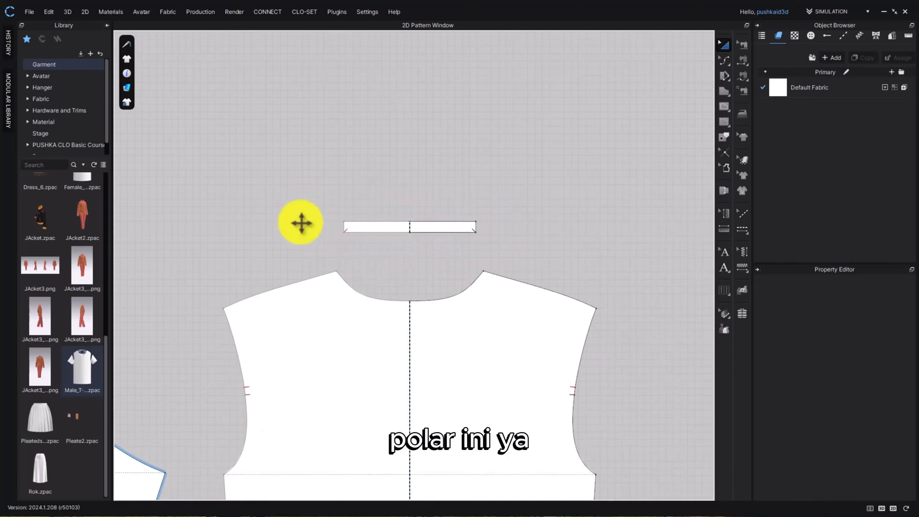
scroll(468, 300, "down", 1)
scroll(467, 300, "down", 2)
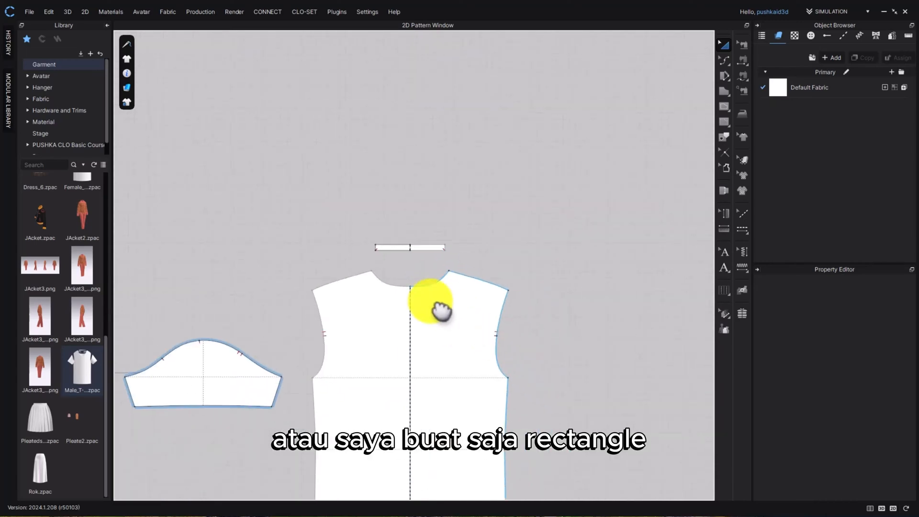
- Create a 50 × 50 cm rectangle pattern in the empty area beside the back bodice
key("s")
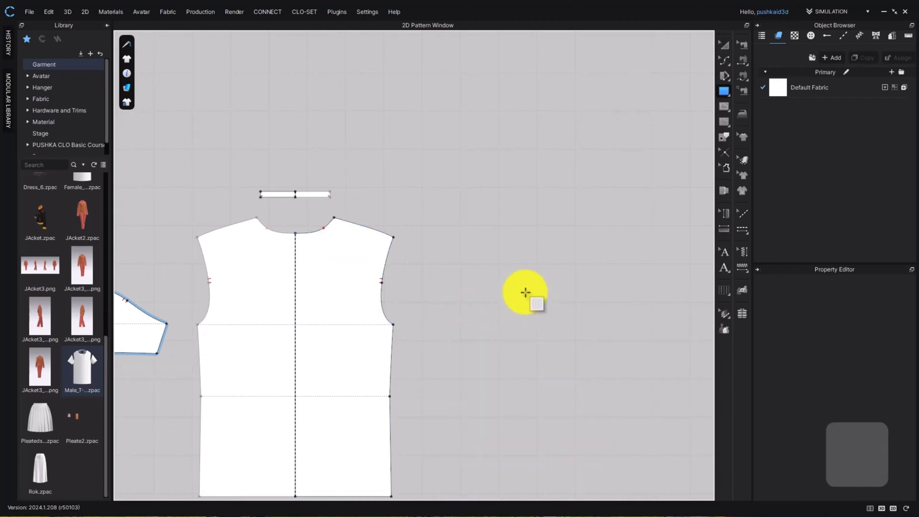
left_click(526, 291)
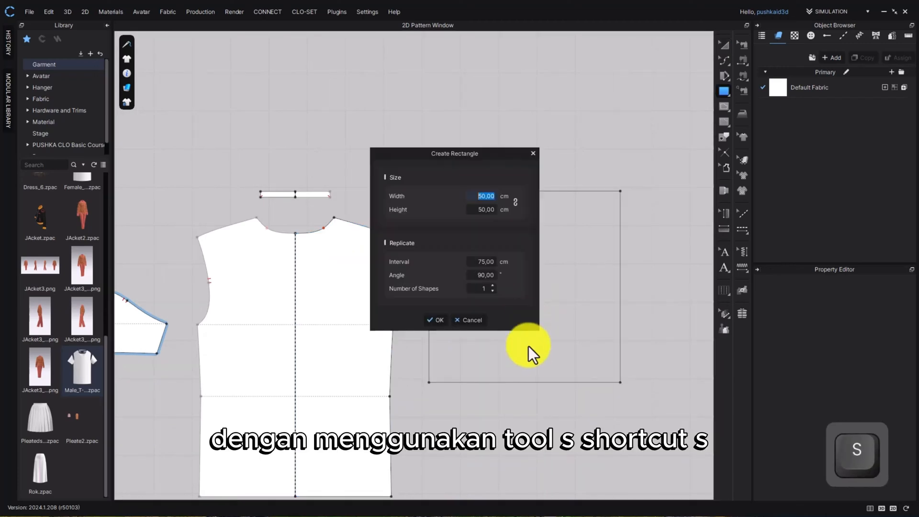
left_click(436, 320)
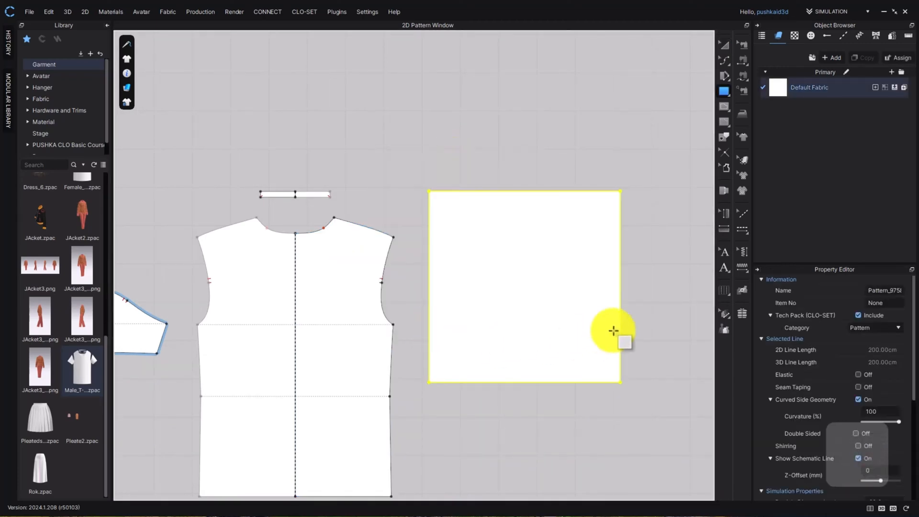
- Move the rectangle pattern slightly further from the back bodice with Transform Pattern, and deselect it
key("a")
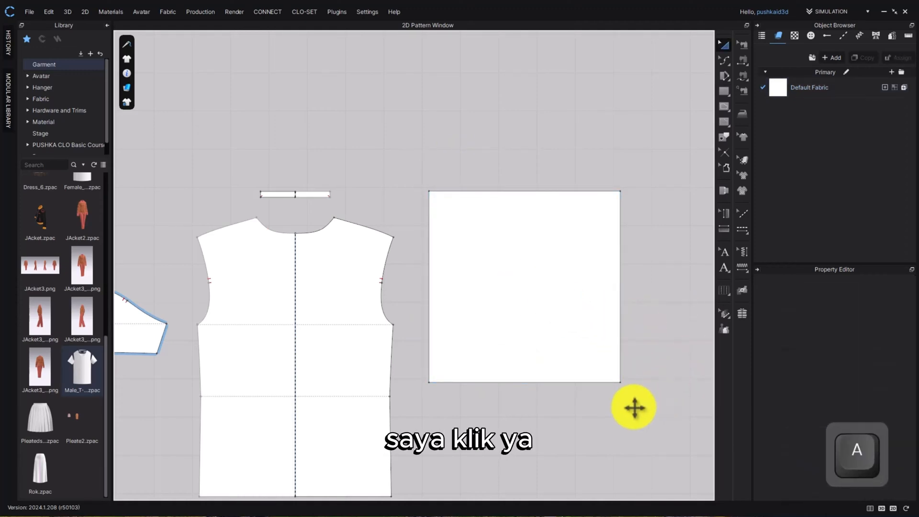
right_click_drag(631, 406, 605, 332)
left_click(492, 223)
left_click_drag(493, 224, 524, 234)
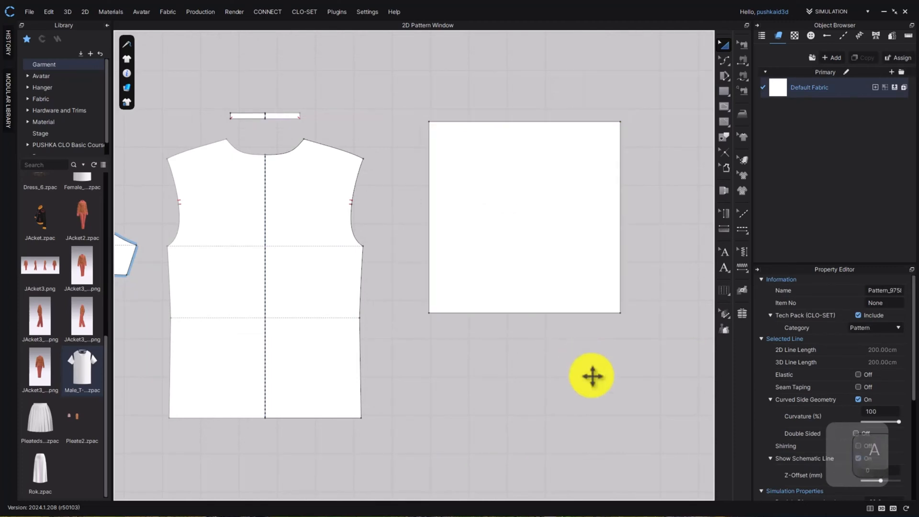
left_click(590, 374)
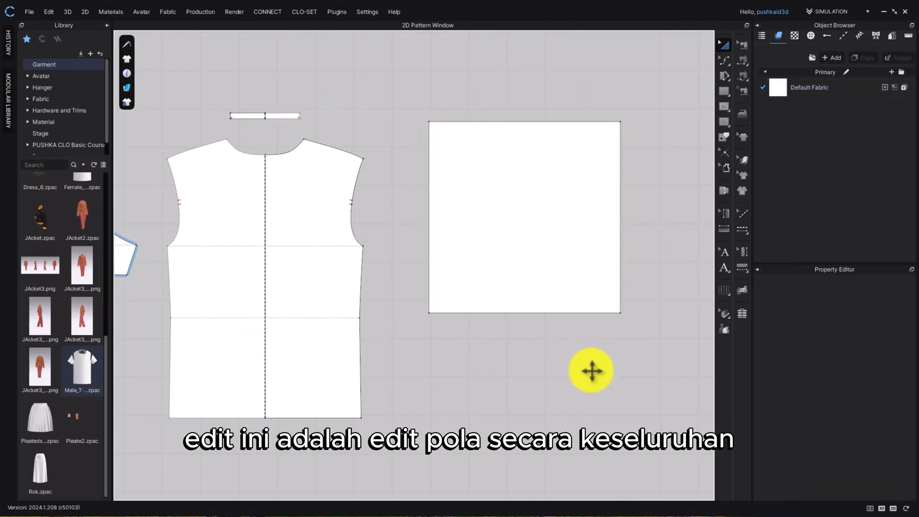
- Scale the rectangle horizontally, widening its right side and narrowing its left side, to an outline length of about 187.7 cm
left_click(528, 224)
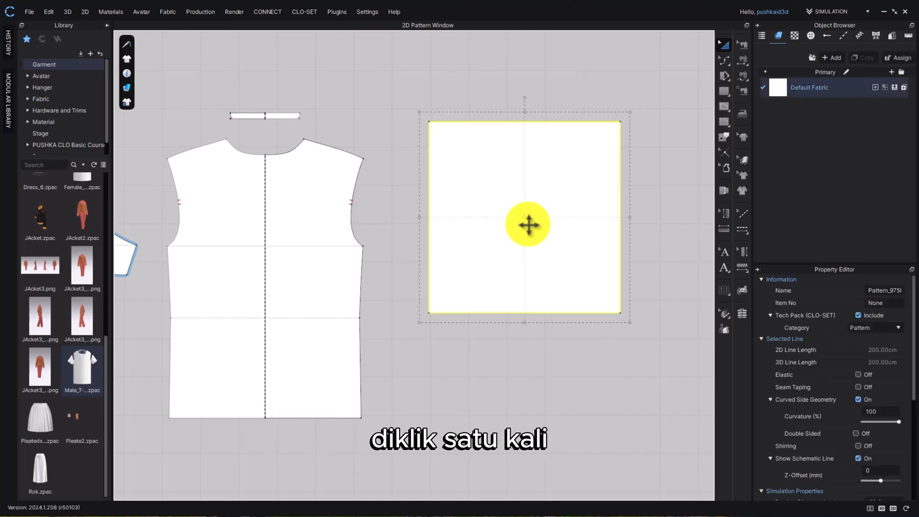
middle_click_drag(564, 373, 503, 387)
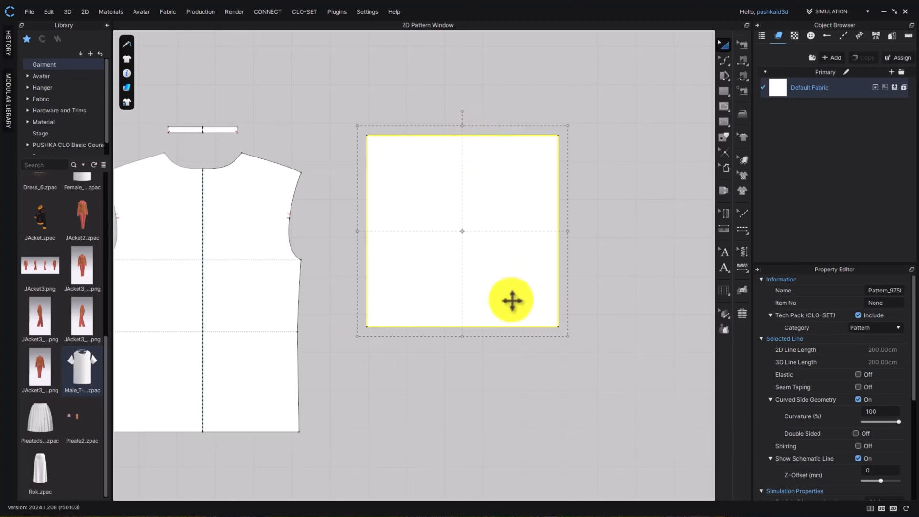
left_click(625, 288)
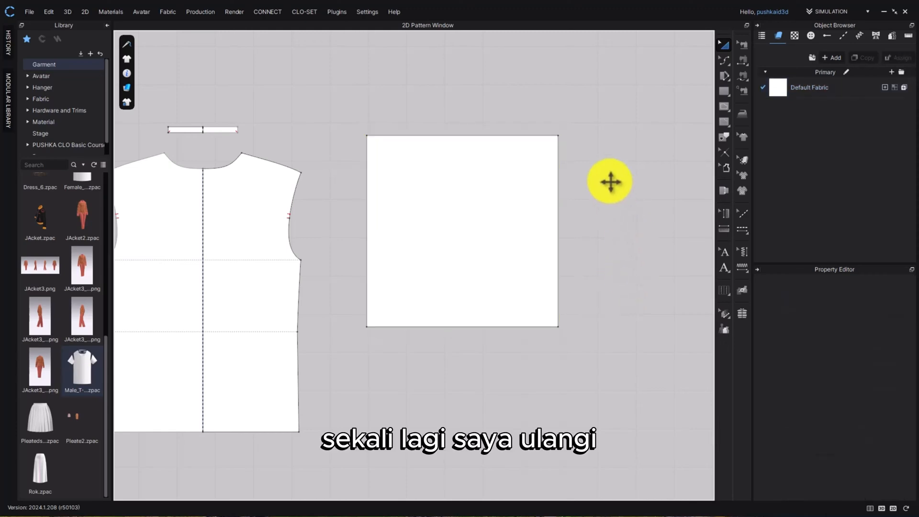
left_click(456, 249)
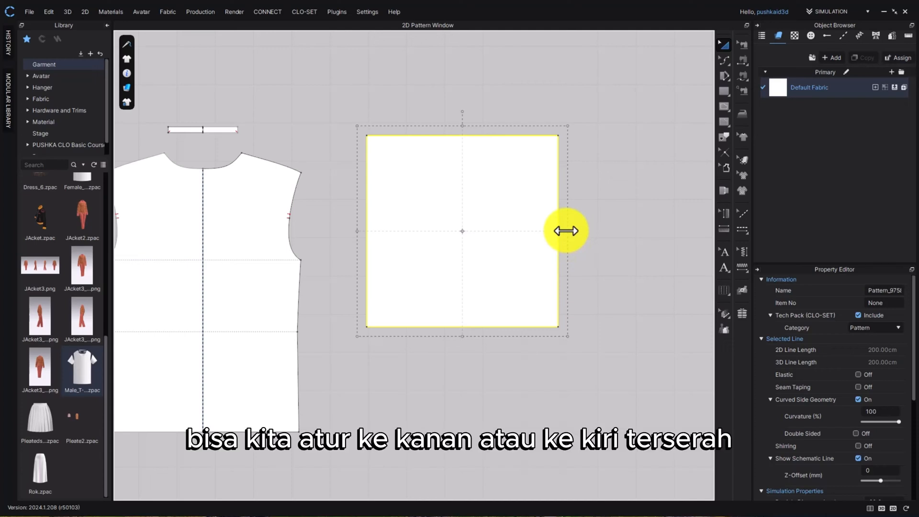
left_click_drag(565, 230, 607, 255)
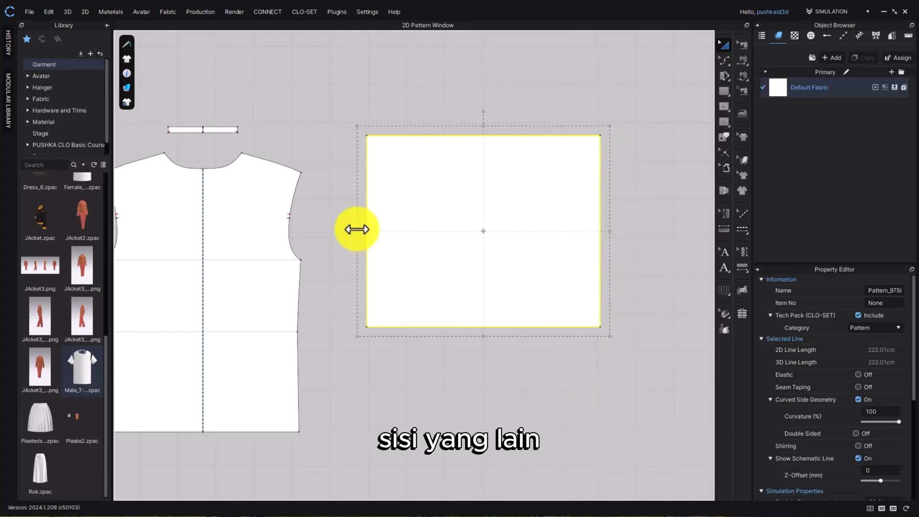
left_click_drag(355, 230, 423, 233)
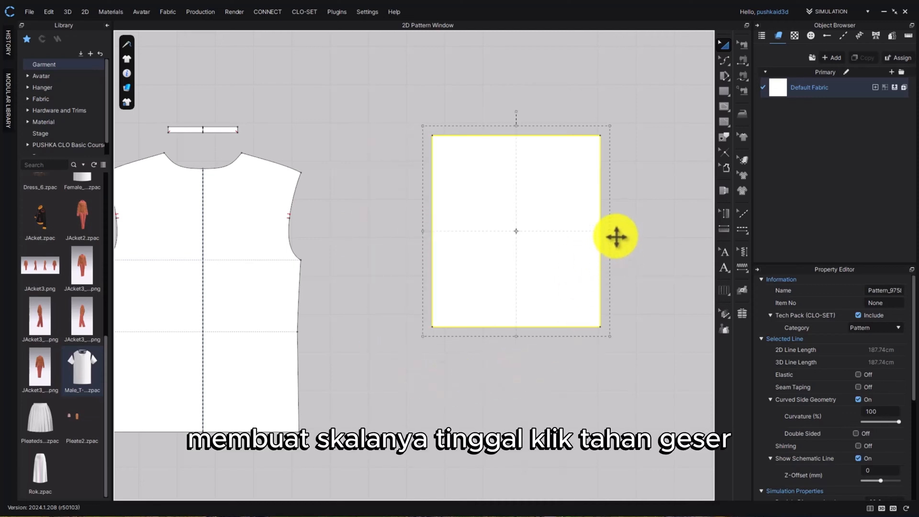
- Rescale the rectangle freely at its bottom, top and left sides to an outline length of about 223.3 cm, and deselect it
left_click_drag(517, 336, 521, 282)
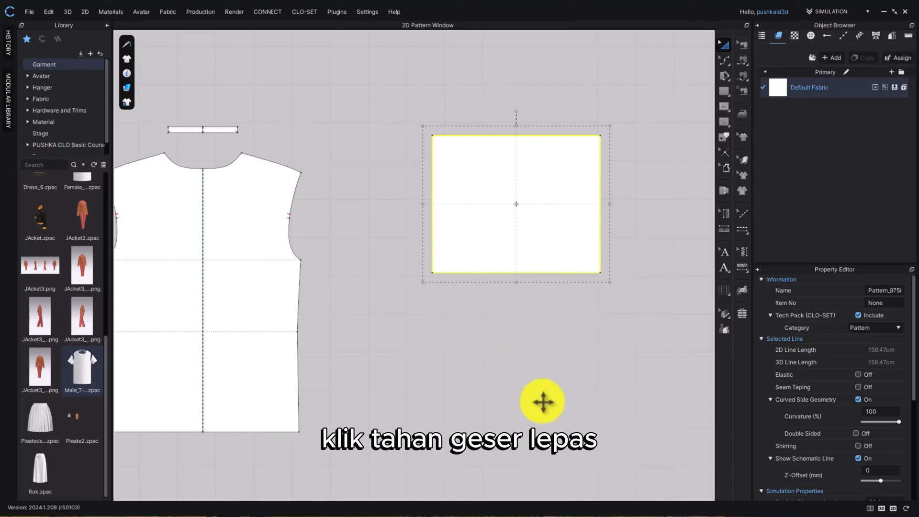
left_click_drag(517, 125, 519, 79)
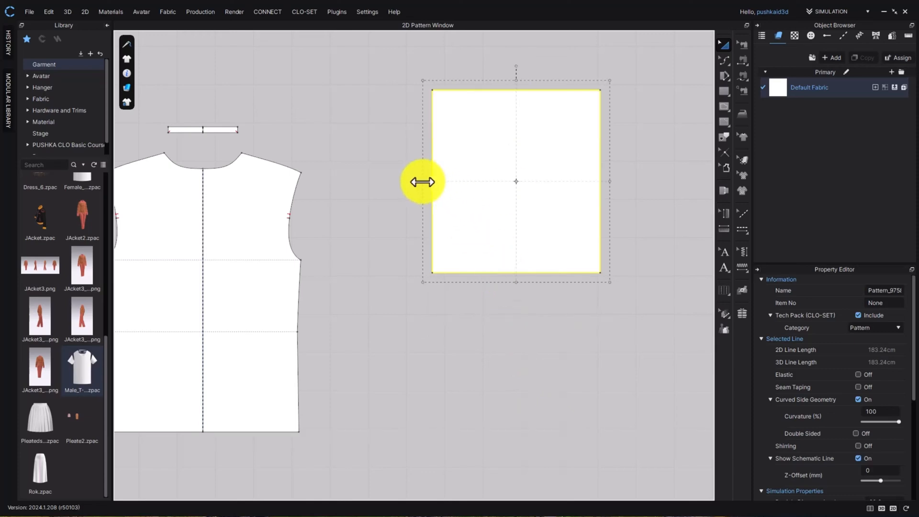
left_click_drag(422, 182, 375, 193)
left_click_drag(492, 280, 489, 311)
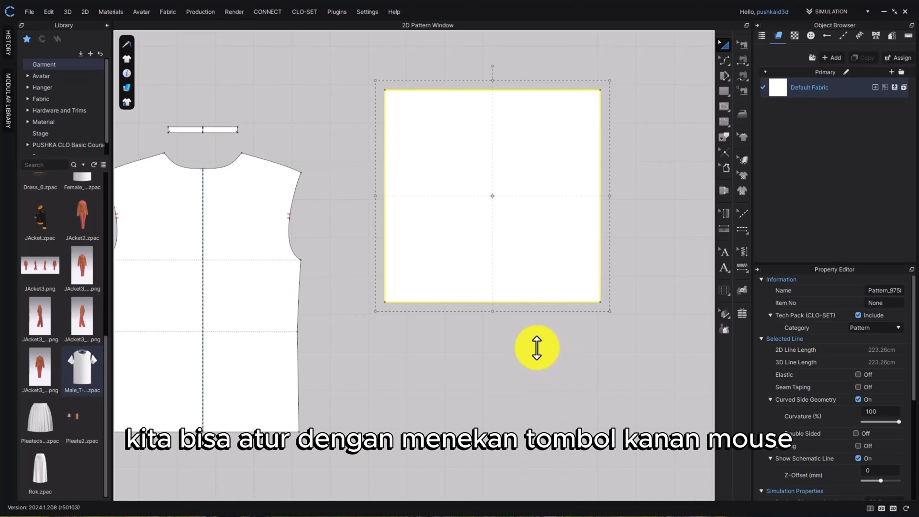
left_click(536, 348)
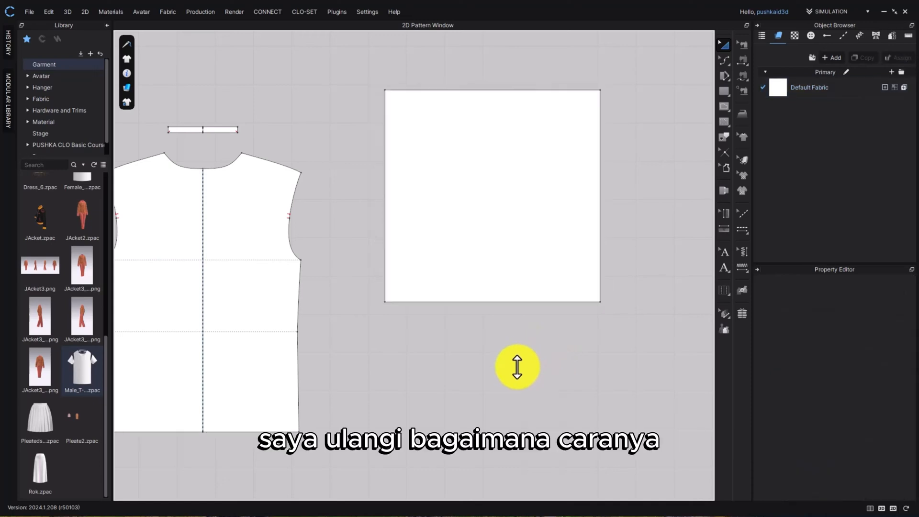
- Scale the rectangle vertically from its bottom side with an exact height dimension of 50 cm
left_click(509, 241)
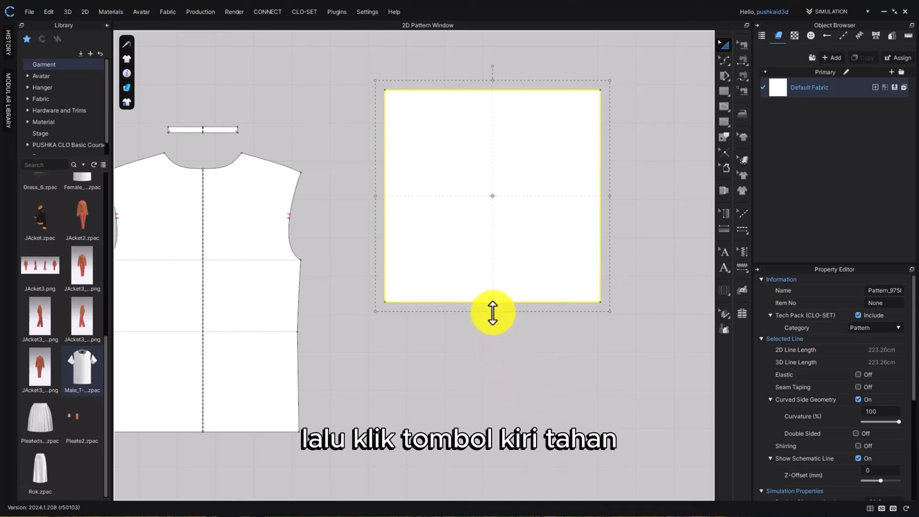
left_click_drag(493, 313, 496, 349)
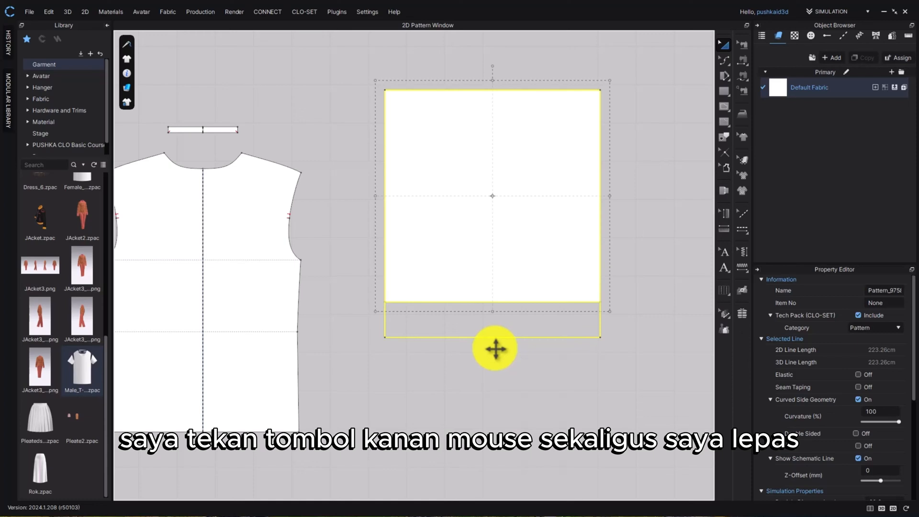
left_click_drag(495, 349, 495, 349)
right_click(496, 348)
left_click_drag(475, 160, 294, 201)
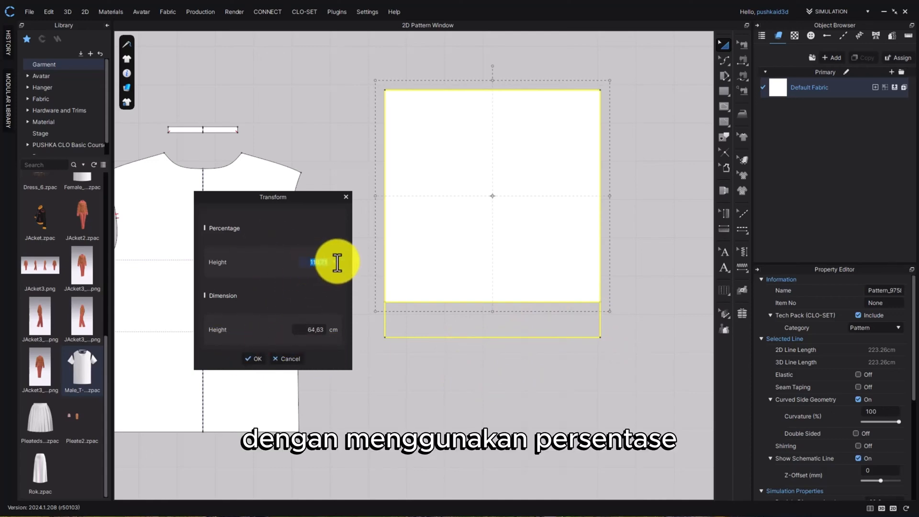
left_click(301, 328)
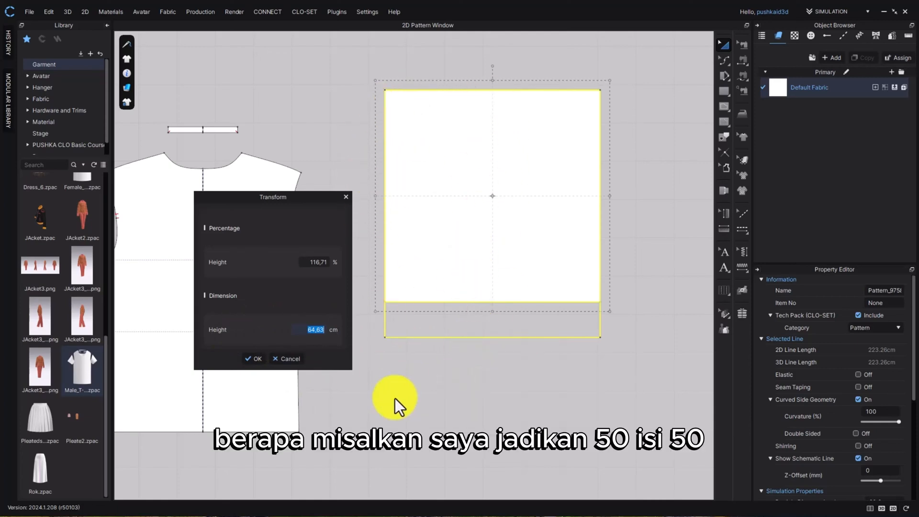
type("50")
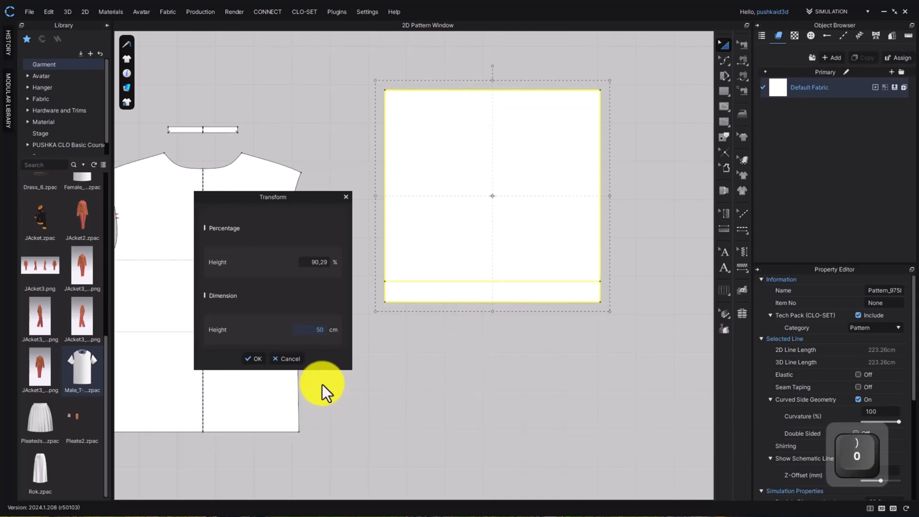
left_click(254, 359)
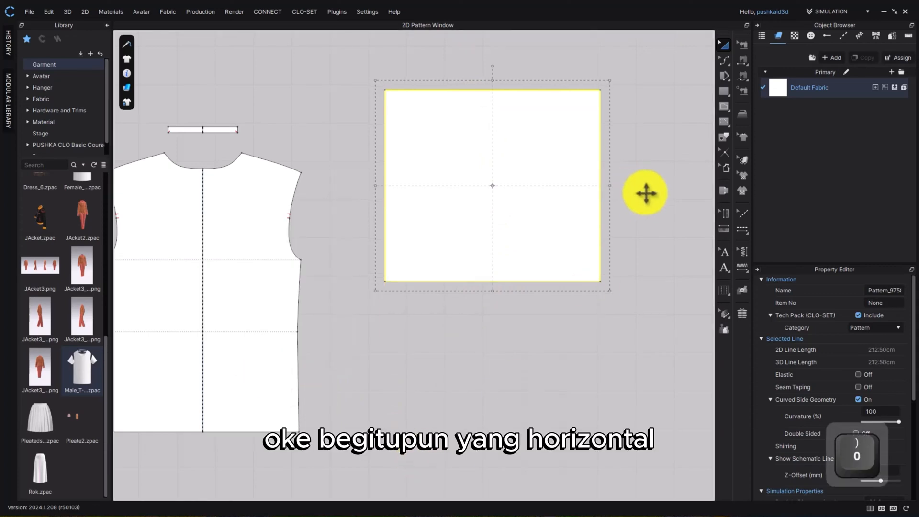
right_click_drag(646, 192, 575, 236)
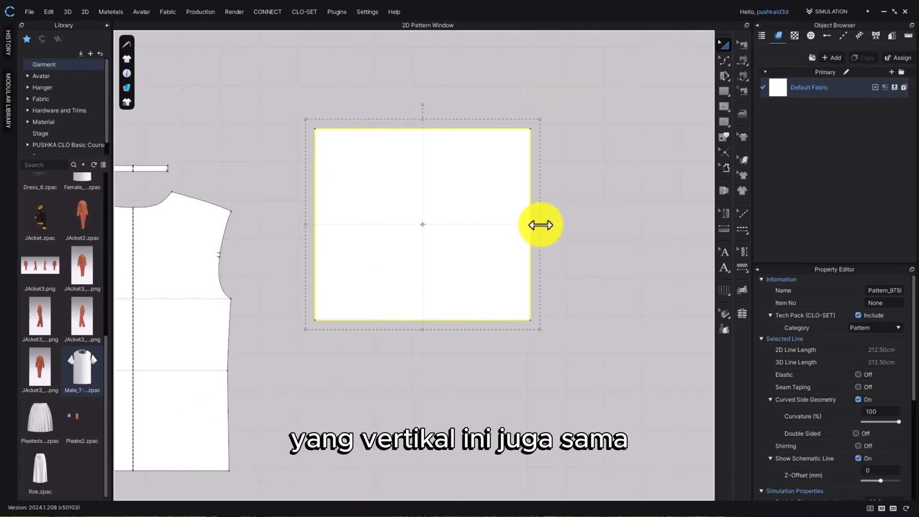
- Scale the rectangle horizontally from its right side with an exact width dimension of 50 cm
left_click_drag(540, 224, 569, 238)
right_click(569, 238)
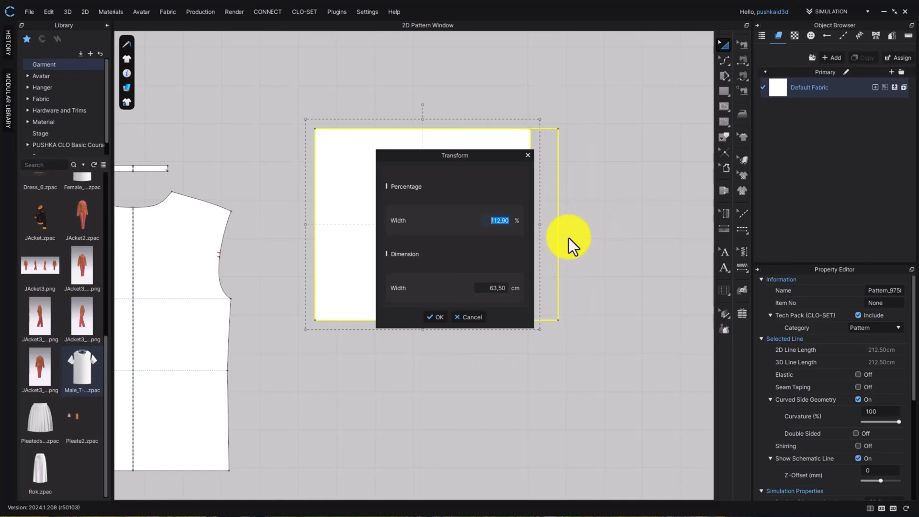
double_click(485, 288)
type("50")
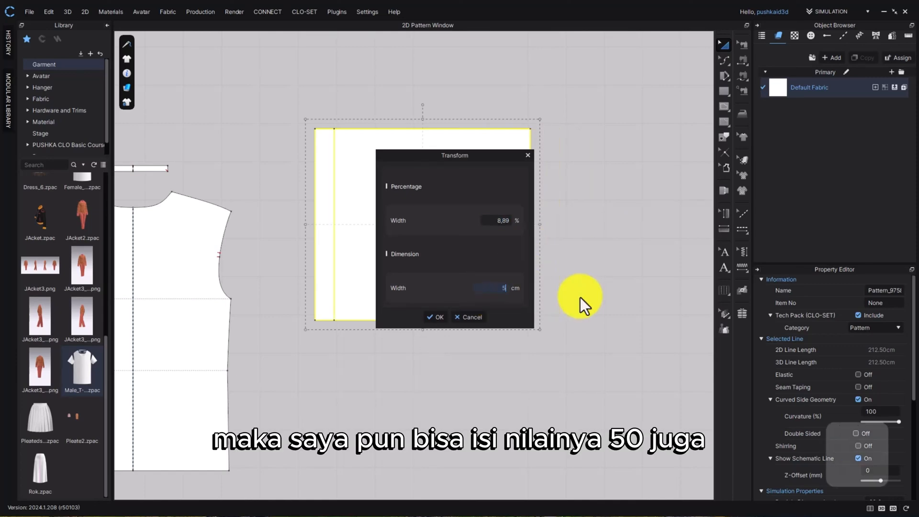
left_click(432, 319)
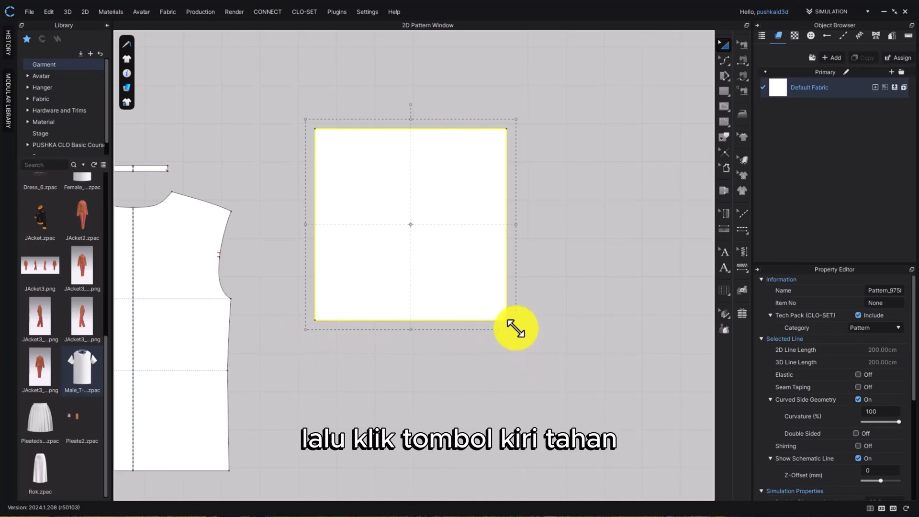
- Scale the rectangle proportionally from its lower-right corner, entering a linked width dimension of 60 cm
left_click_drag(516, 328, 539, 359)
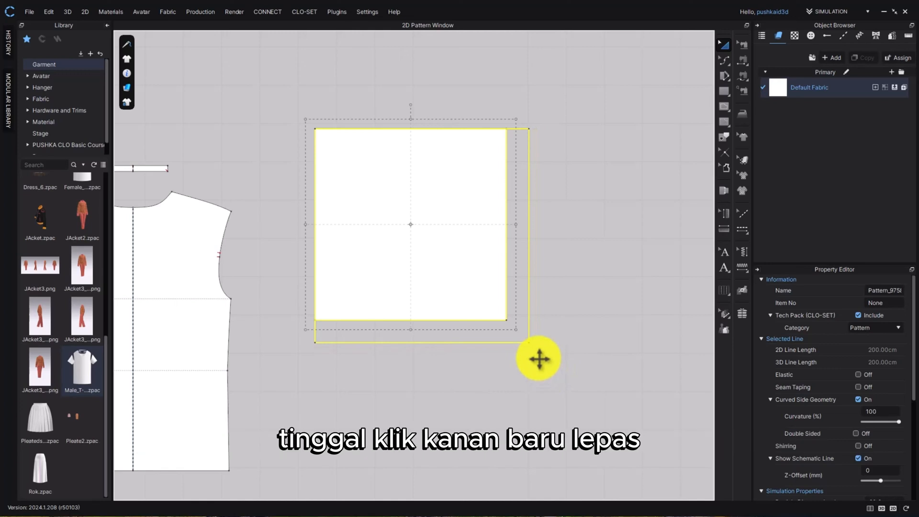
right_click(539, 359)
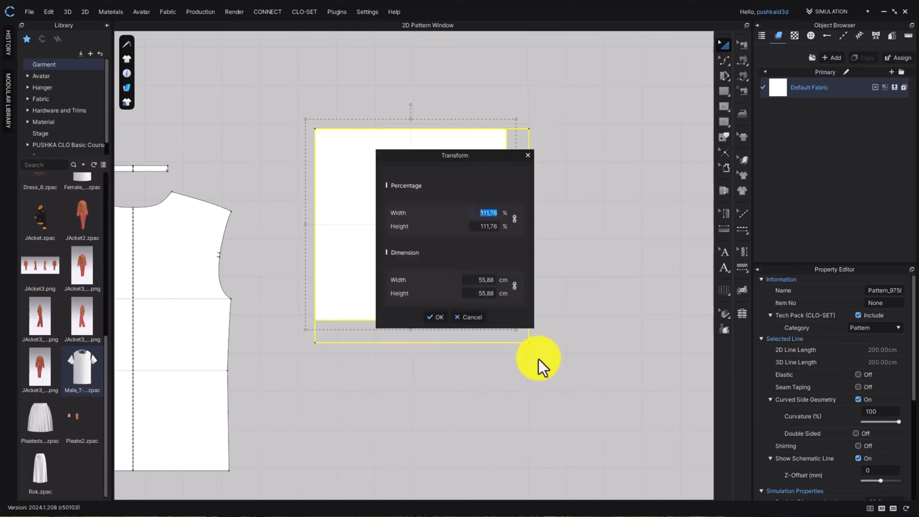
left_click_drag(447, 155, 610, 175)
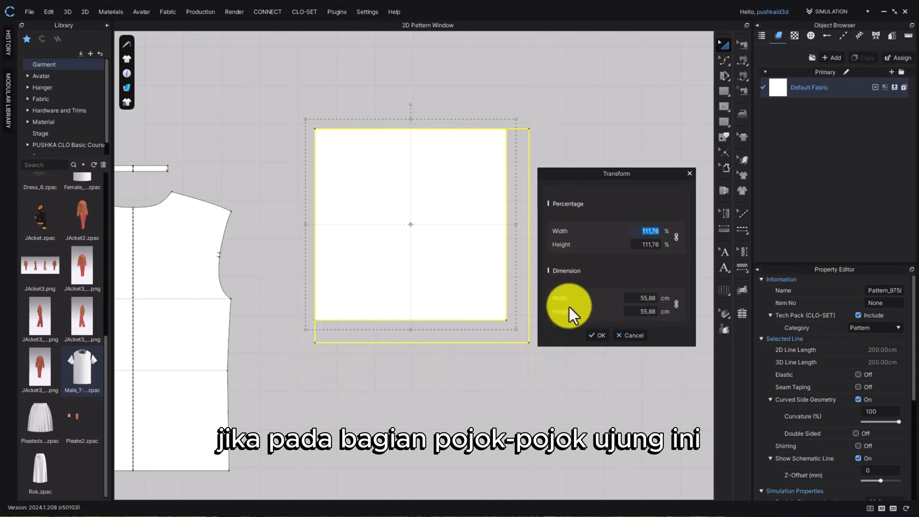
left_click(644, 298)
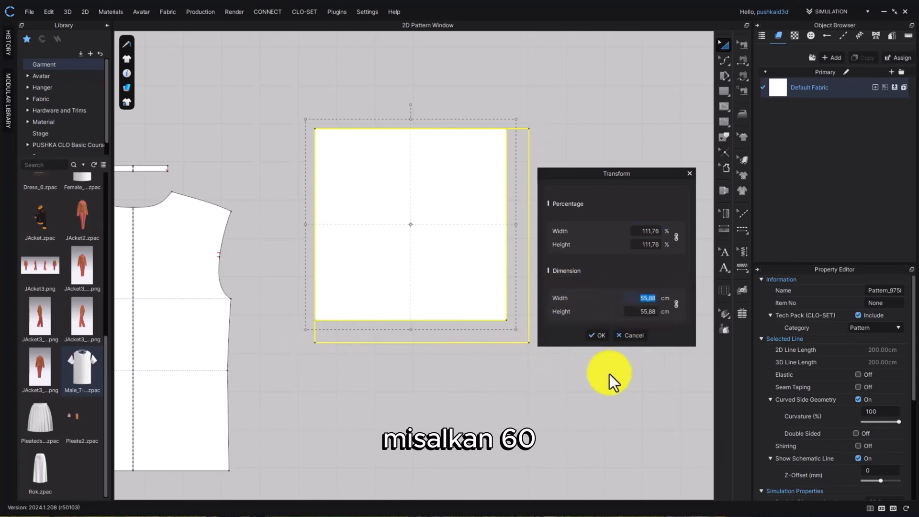
type("60")
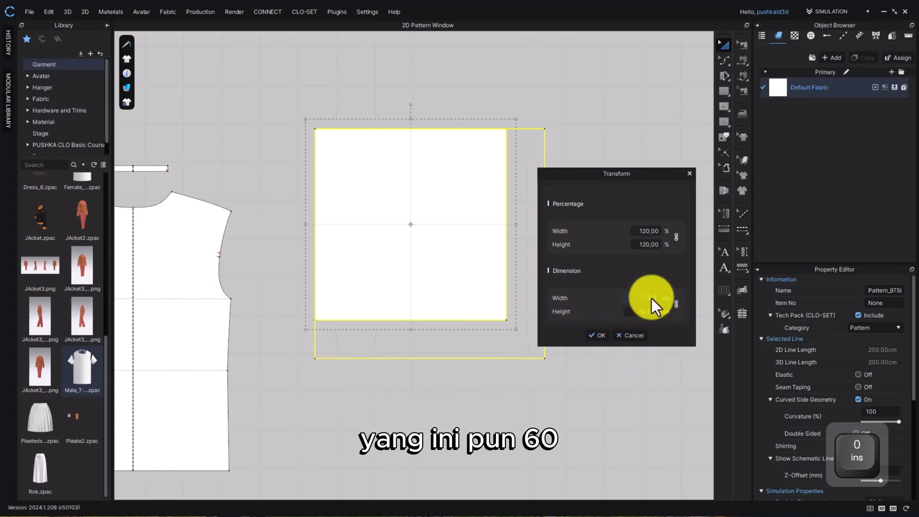
- Unlink the width and height dimensions, and resize the rectangle to 50 cm wide and 40 cm high
left_click_drag(642, 172, 640, 132)
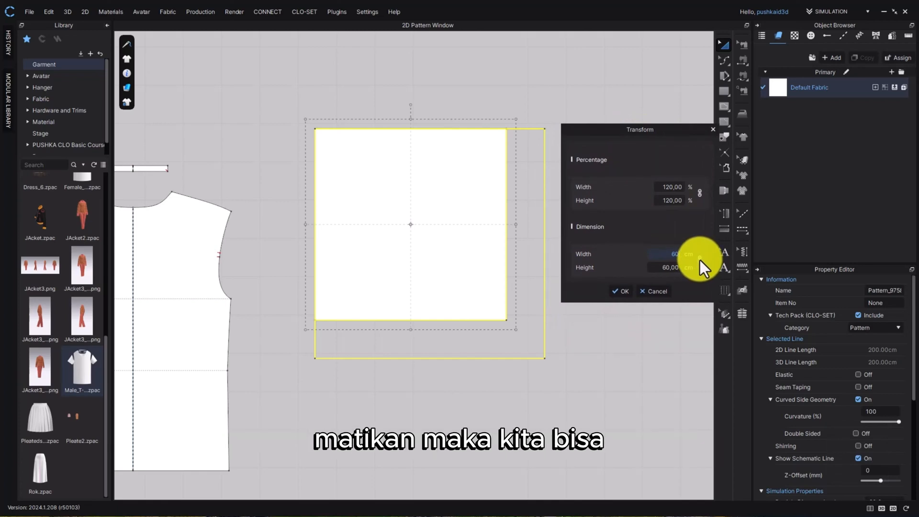
left_click_drag(665, 256, 714, 254)
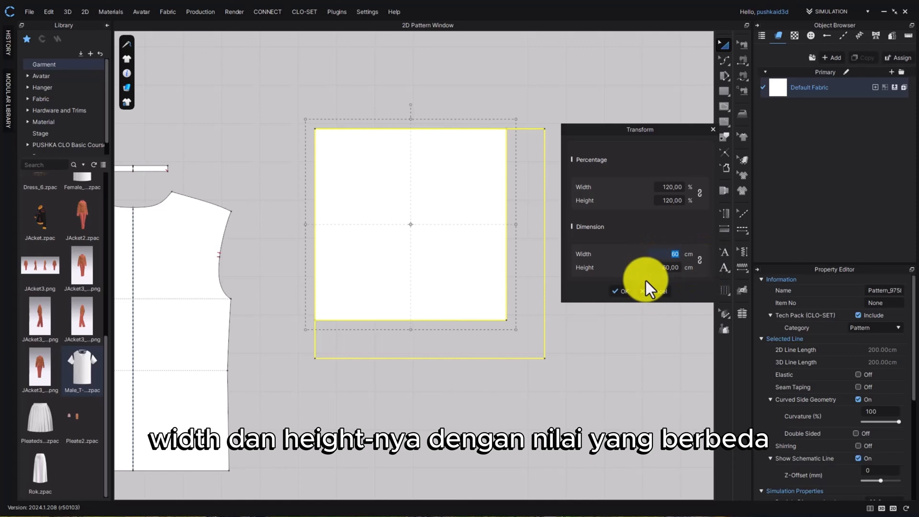
type("50")
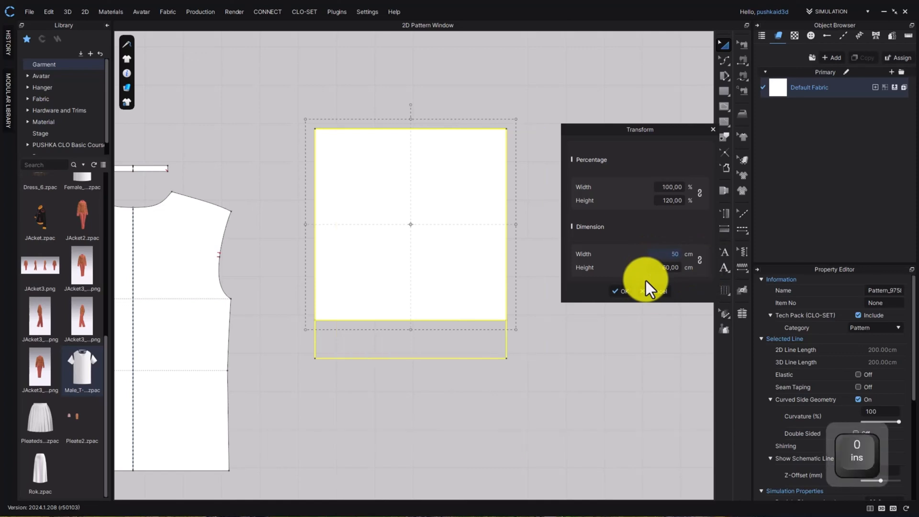
left_click_drag(654, 268, 736, 274)
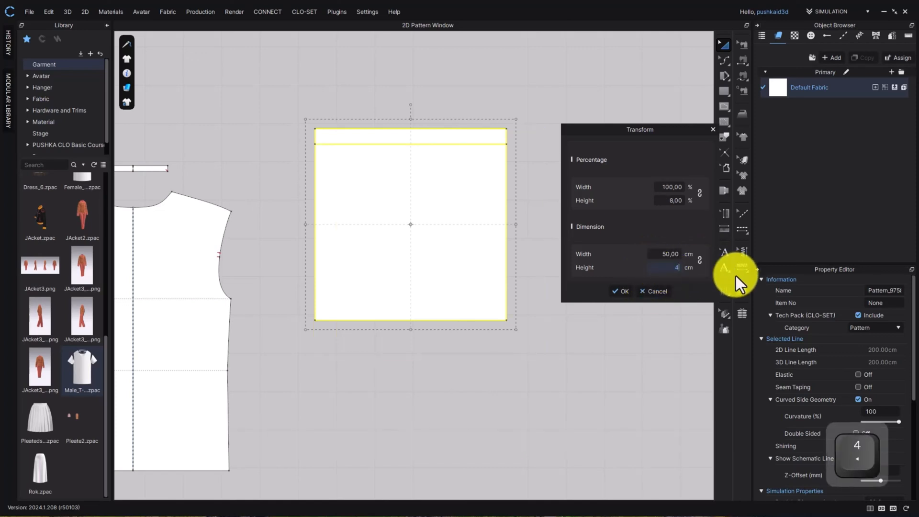
type("40")
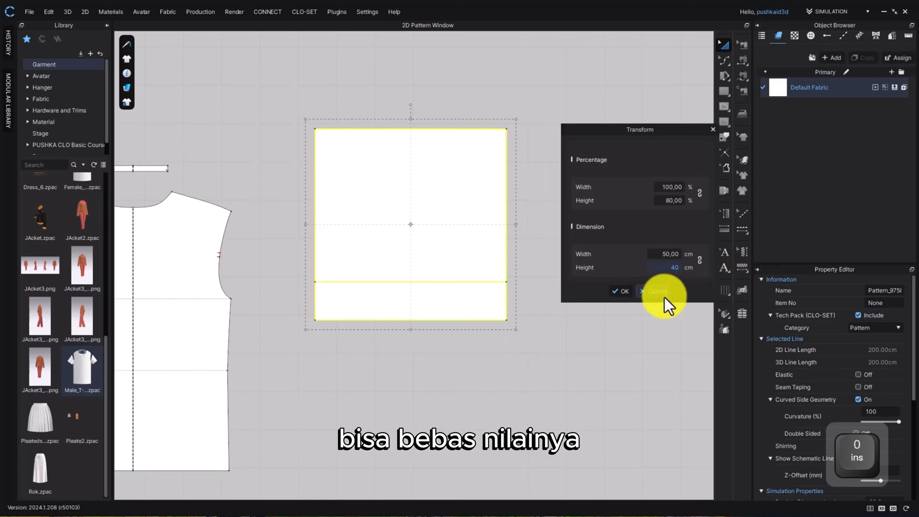
left_click(621, 291)
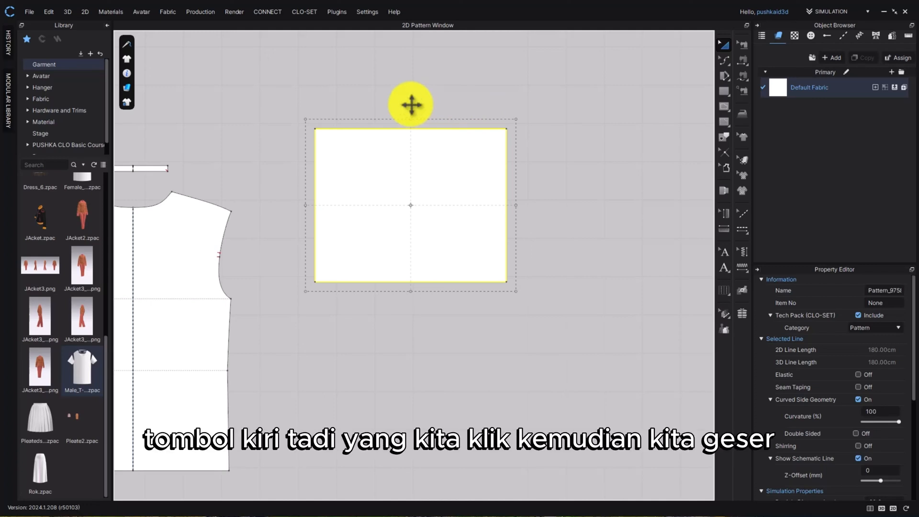
- Rotate the rectangle by an exact angle of 90 degrees
left_click_drag(411, 104, 521, 159)
right_click(521, 160)
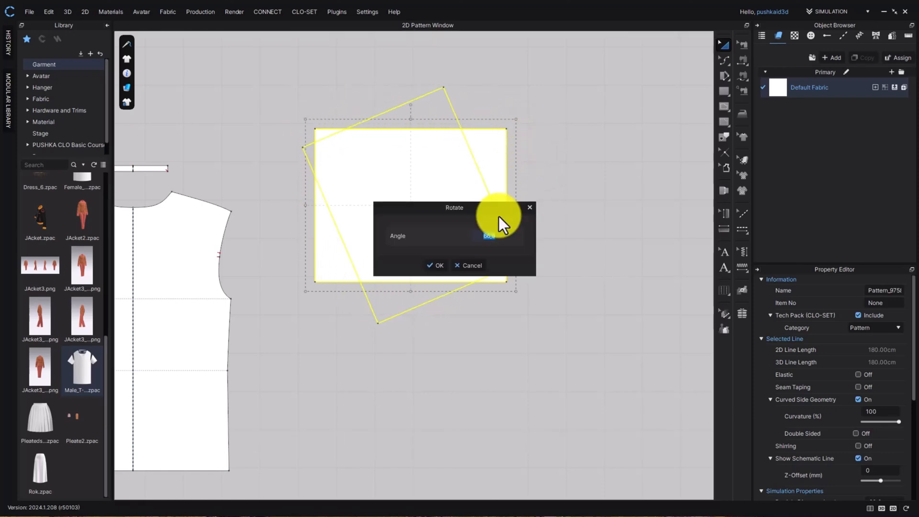
left_click_drag(492, 208, 636, 199)
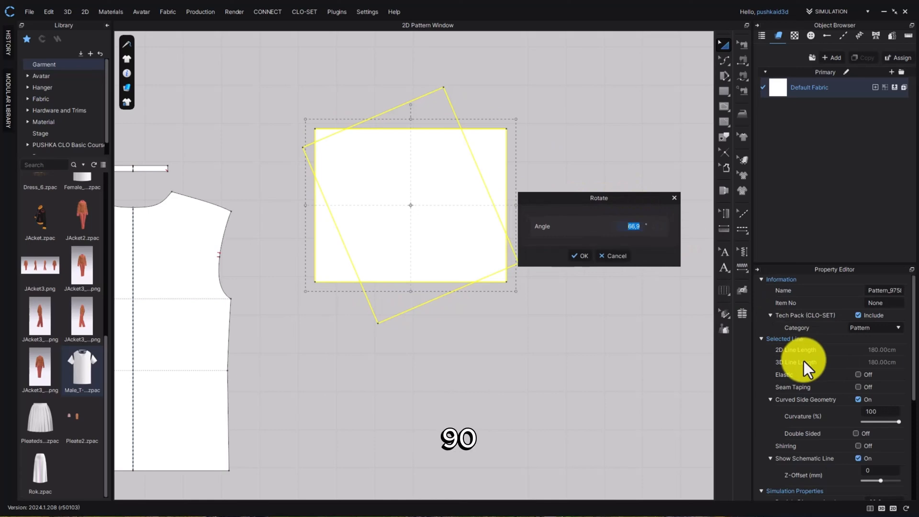
type("90")
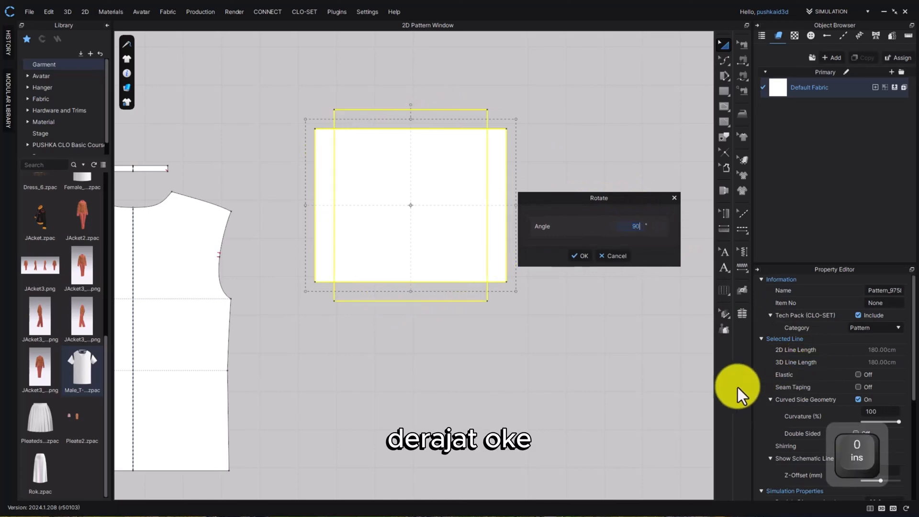
left_click(585, 263)
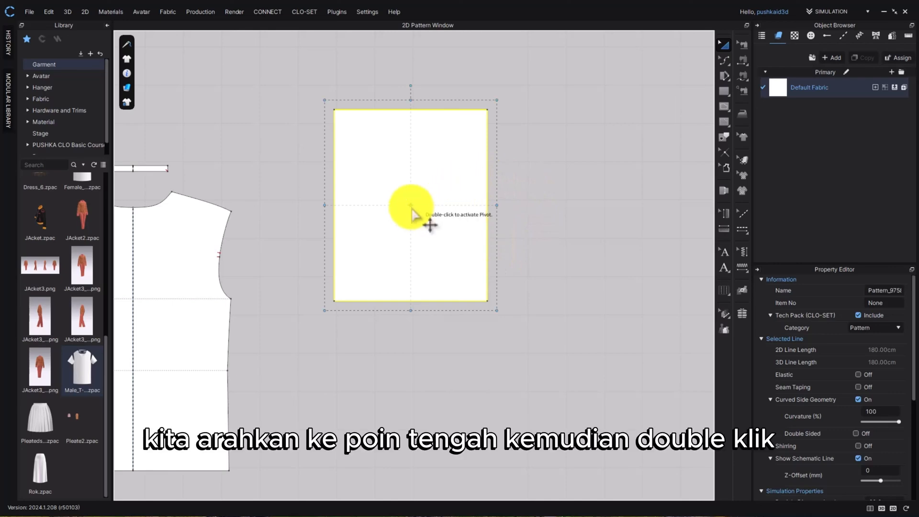
- Activate the rectangle's centre pivot and scale it horizontally on both sides to an exact width of 50 cm
double_click(410, 205)
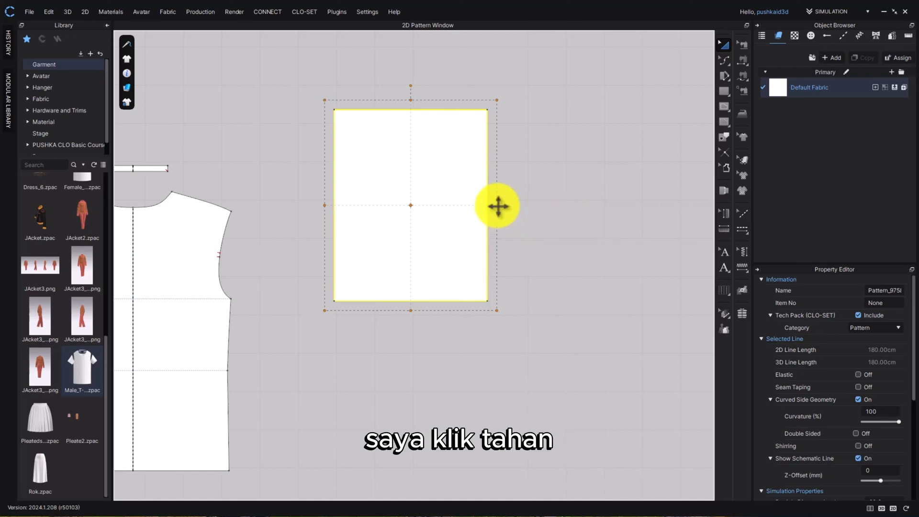
left_click_drag(498, 206, 576, 237)
right_click(576, 236)
left_click_drag(470, 154, 632, 154)
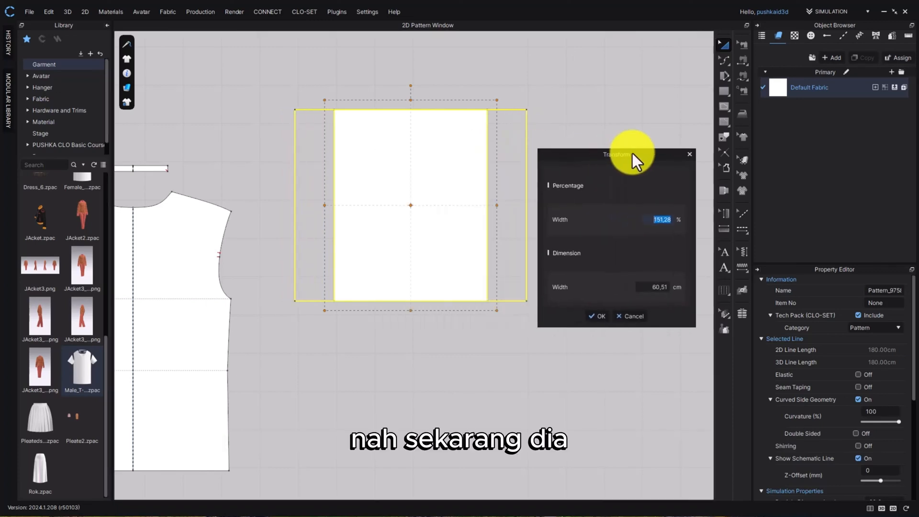
double_click(648, 287)
type("50")
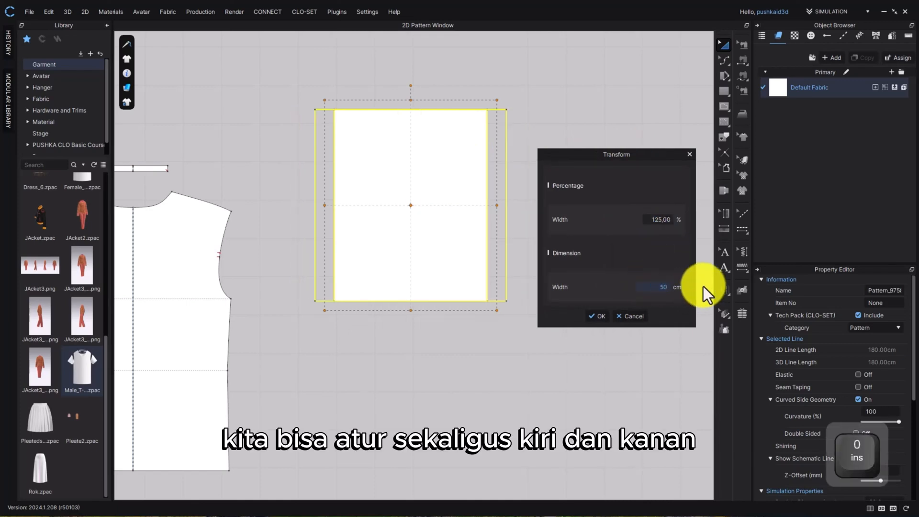
left_click(590, 314)
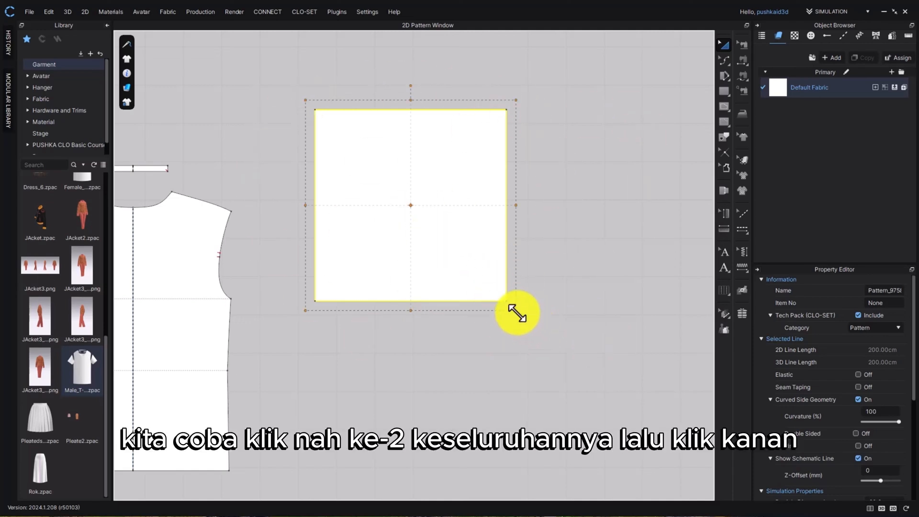
- Scale the rectangle proportionally about its centre pivot from the lower-right corner to a linked width of 75 cm
left_click_drag(517, 313, 564, 354)
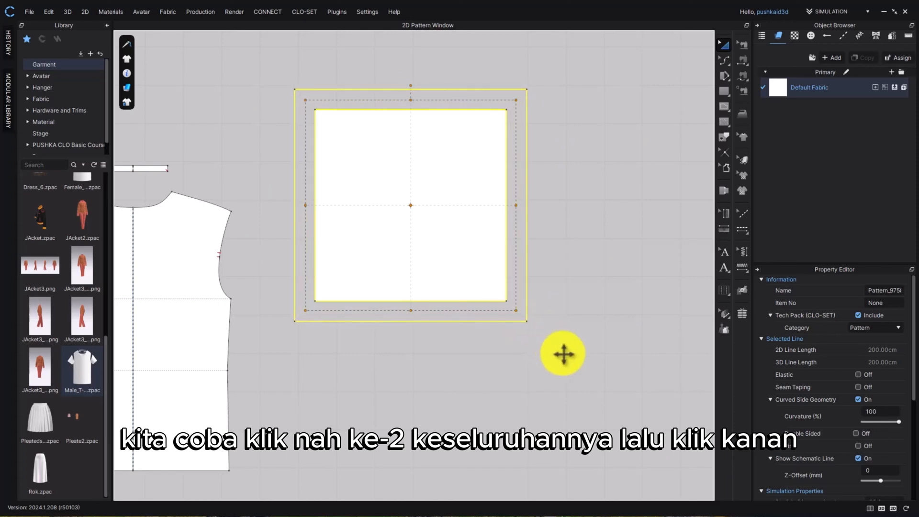
right_click(563, 354)
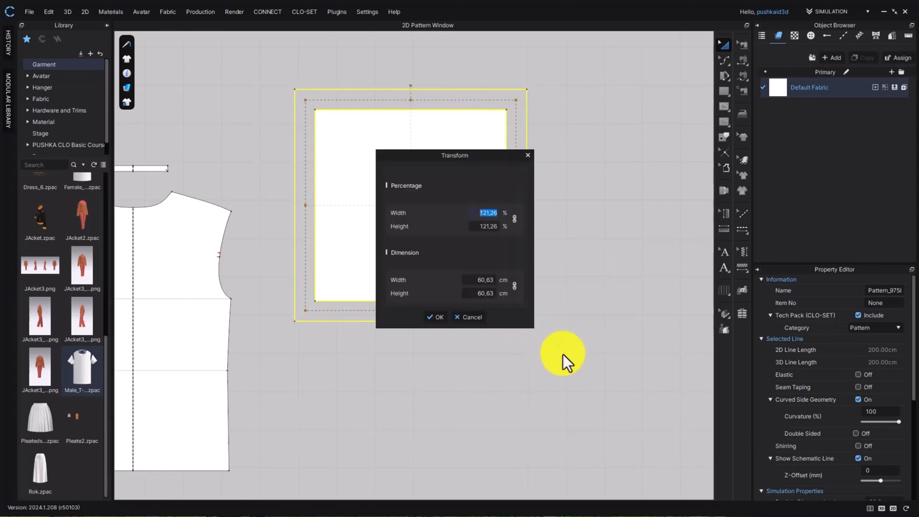
left_click(484, 279)
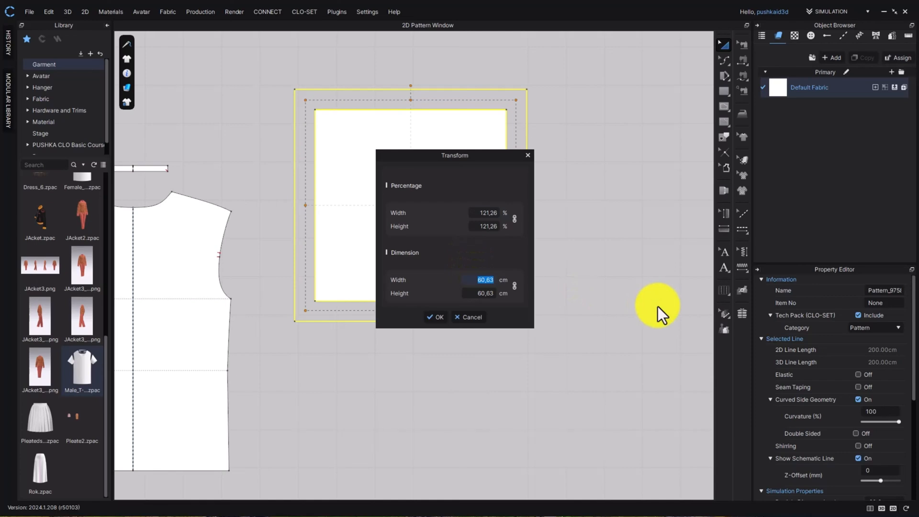
type("75")
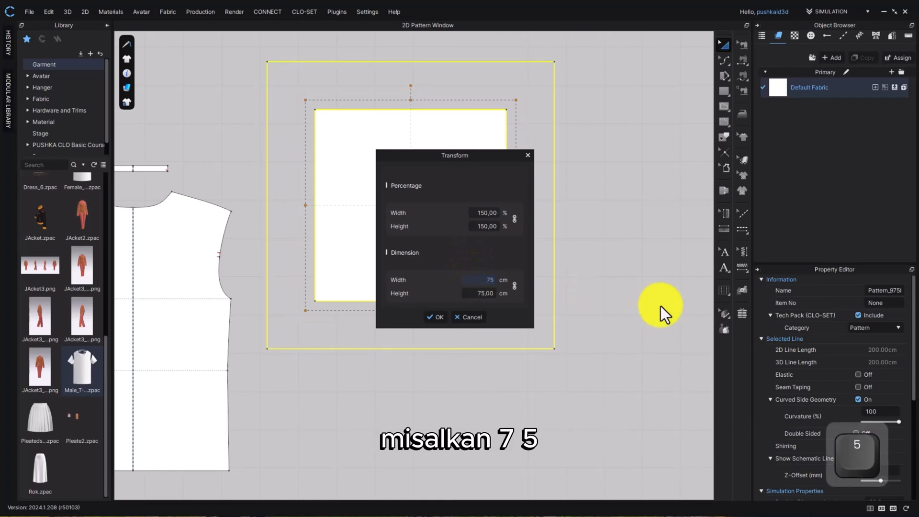
left_click(436, 317)
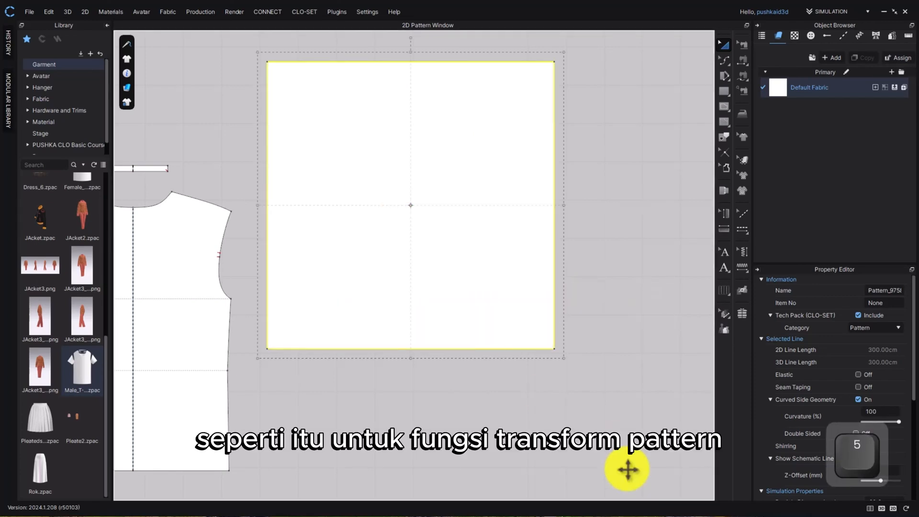
- Select the whole rectangle pattern with Transform Pattern, and deselect it
scroll(612, 424, "down", 2)
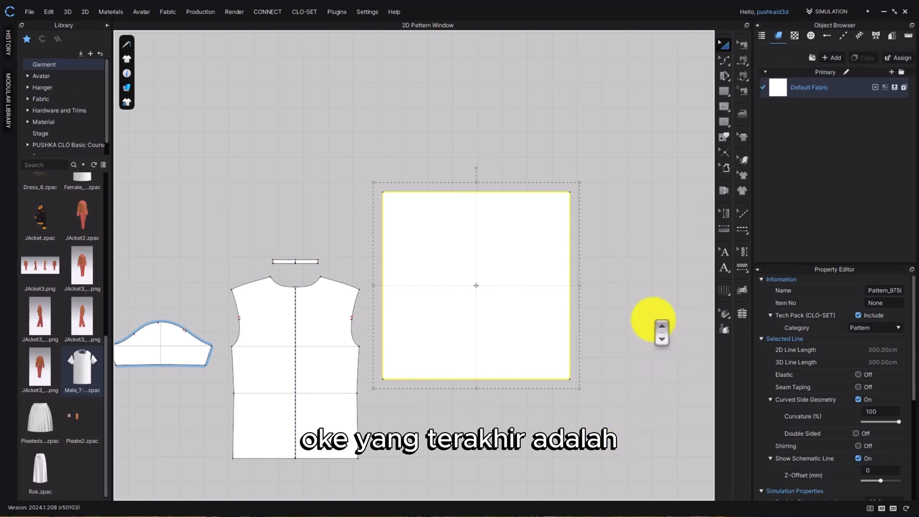
left_click(653, 323)
left_click(507, 303)
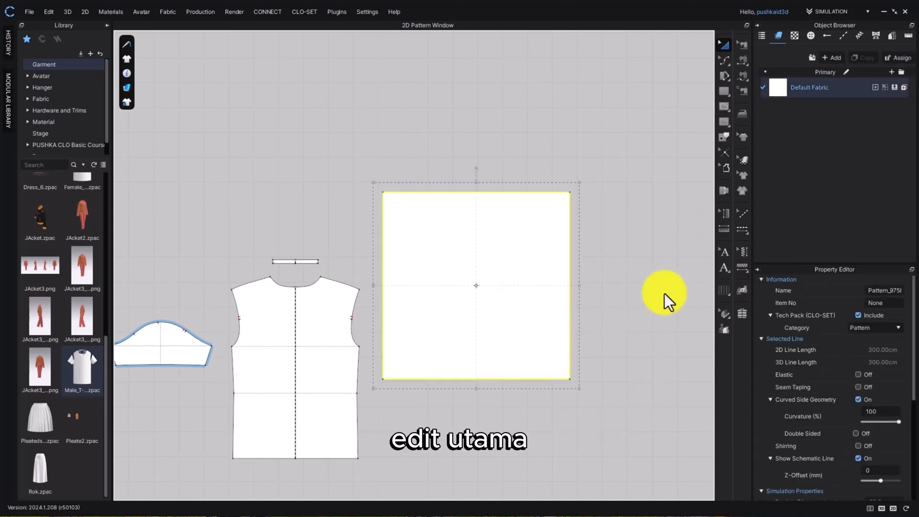
left_click(622, 318)
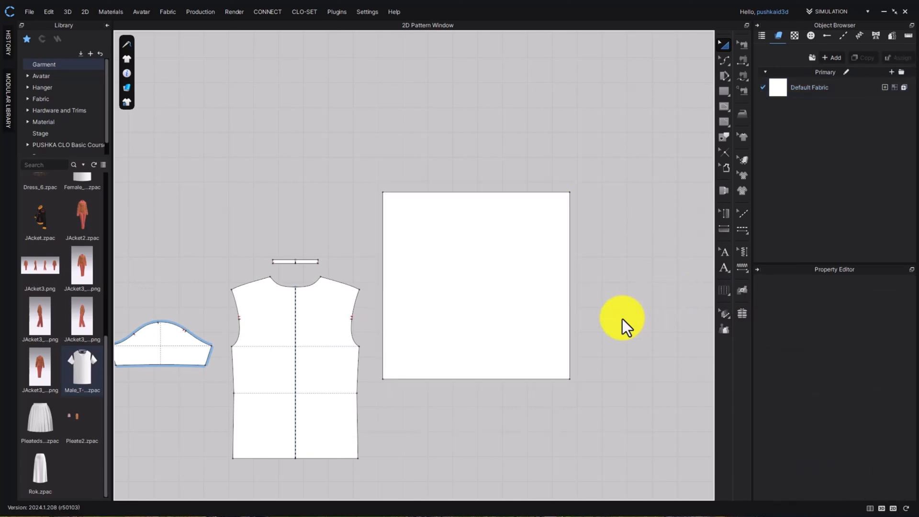
left_click(520, 285)
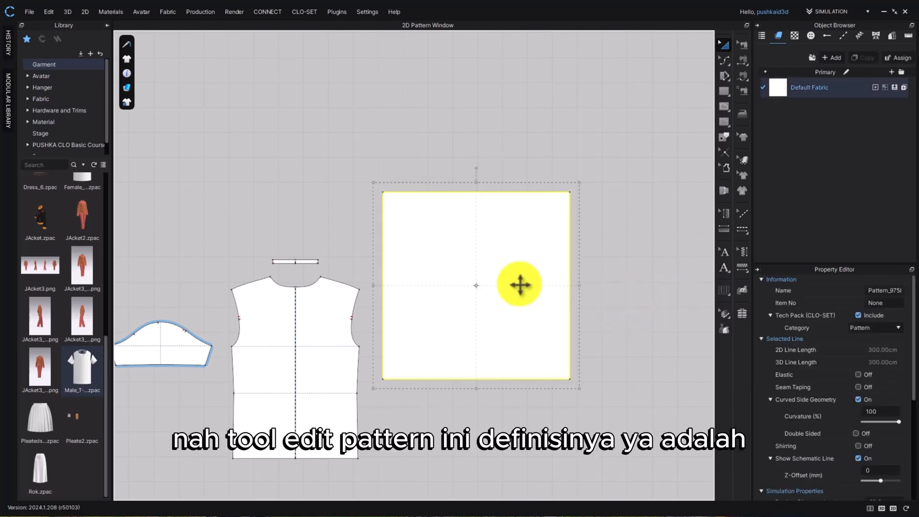
left_click(629, 312)
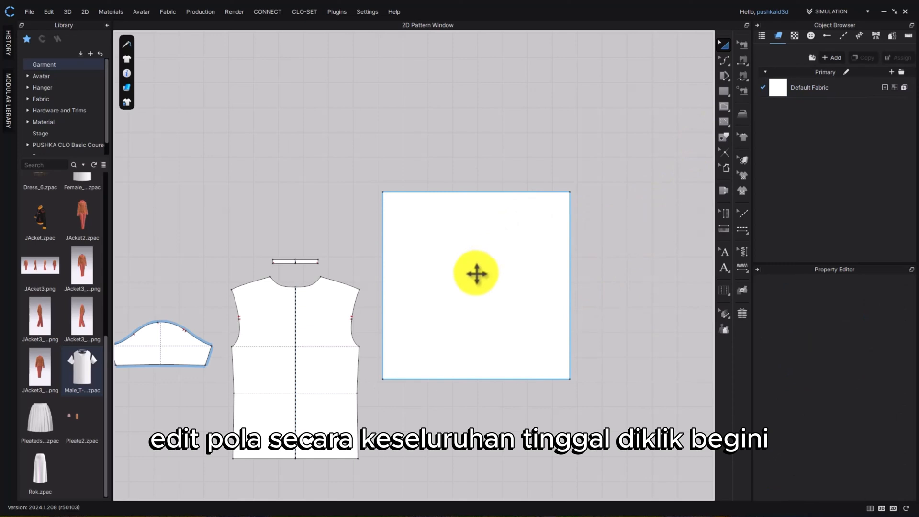
left_click(476, 274)
left_click(620, 336)
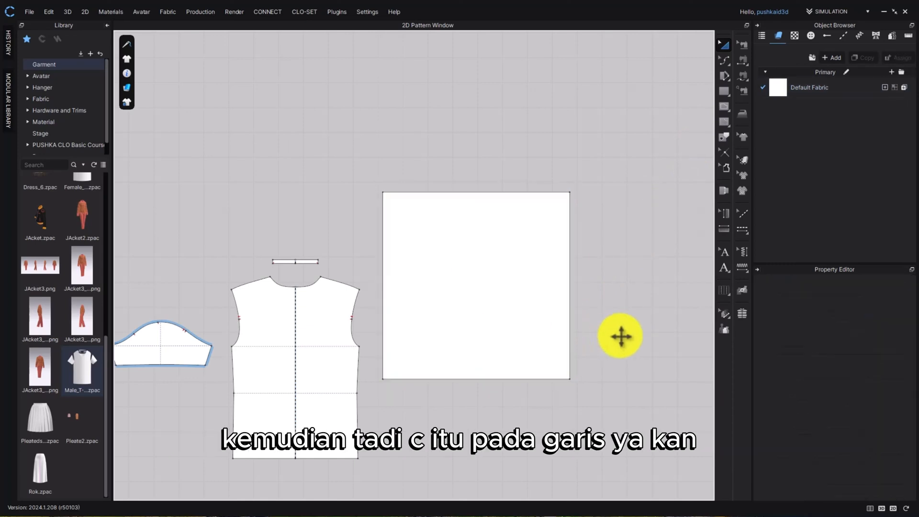
- Select the rectangle's right edge with the Edit Curvature tool, and deselect it
key("c")
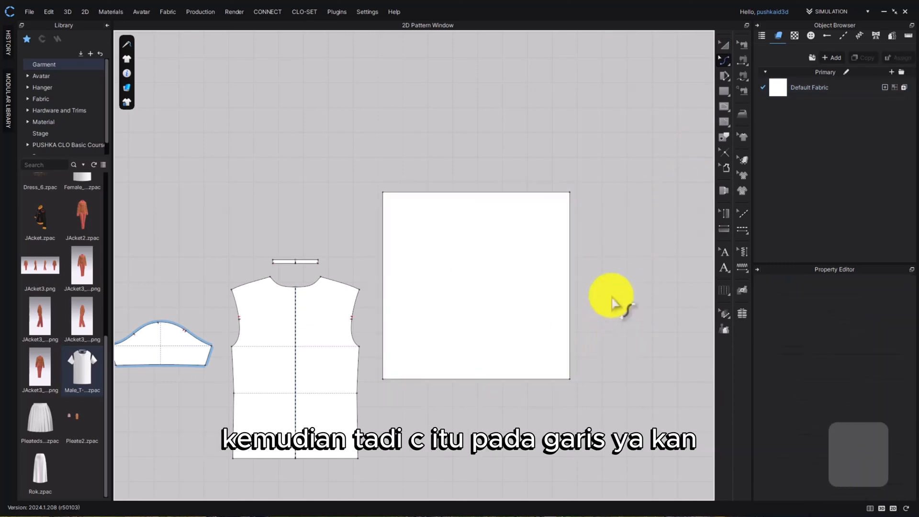
left_click(569, 306)
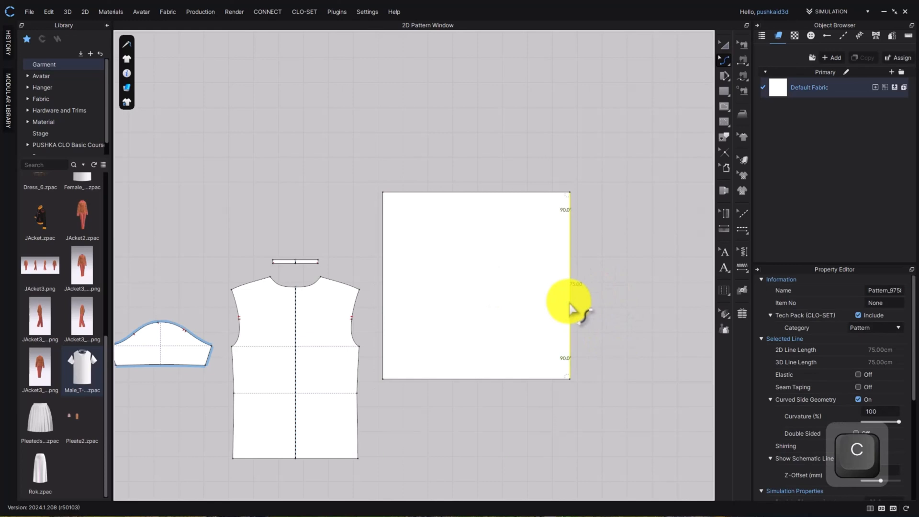
left_click(607, 310)
left_click(569, 300)
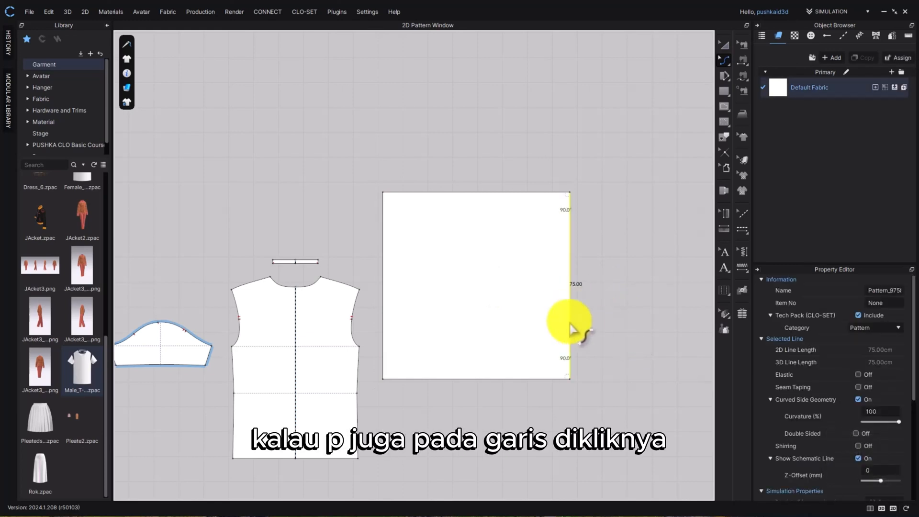
left_click(663, 361)
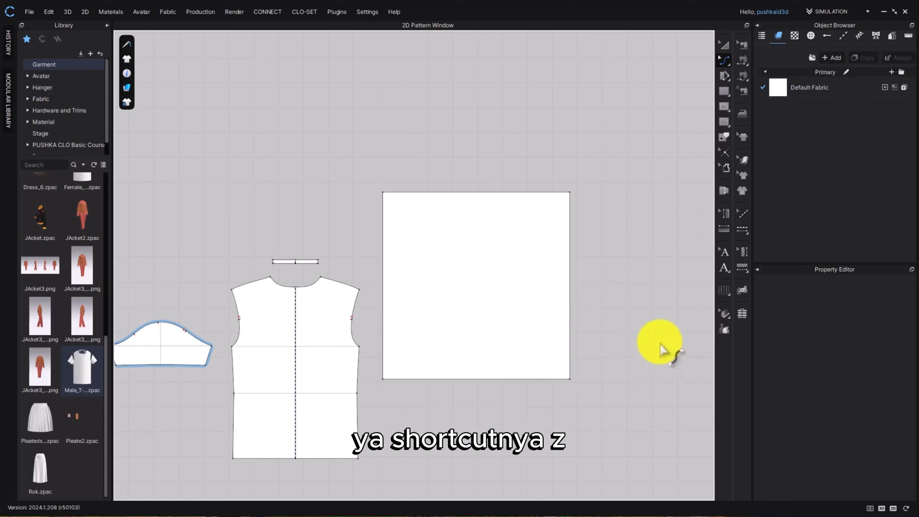
- Reshape the rectangle freehand with Edit Pattern, moving its upper-right corner up and outward and its right edge outward
key("z")
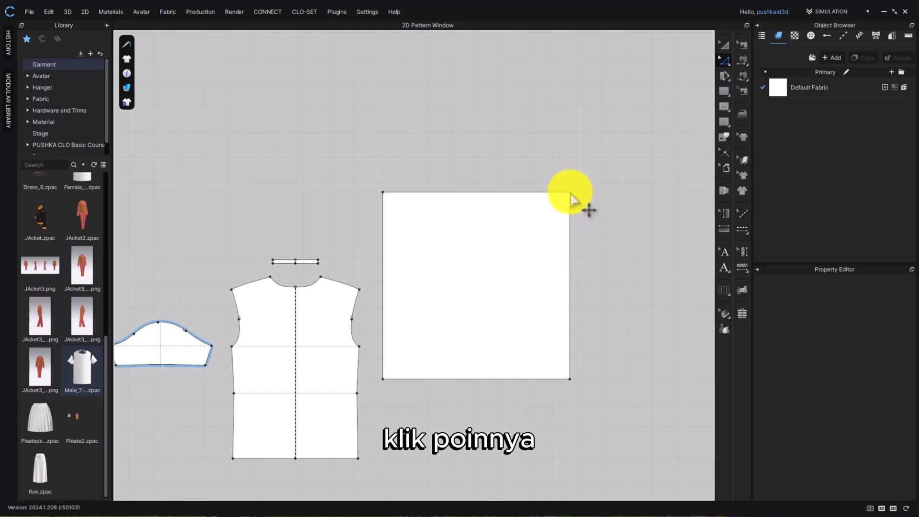
left_click_drag(570, 192, 602, 113)
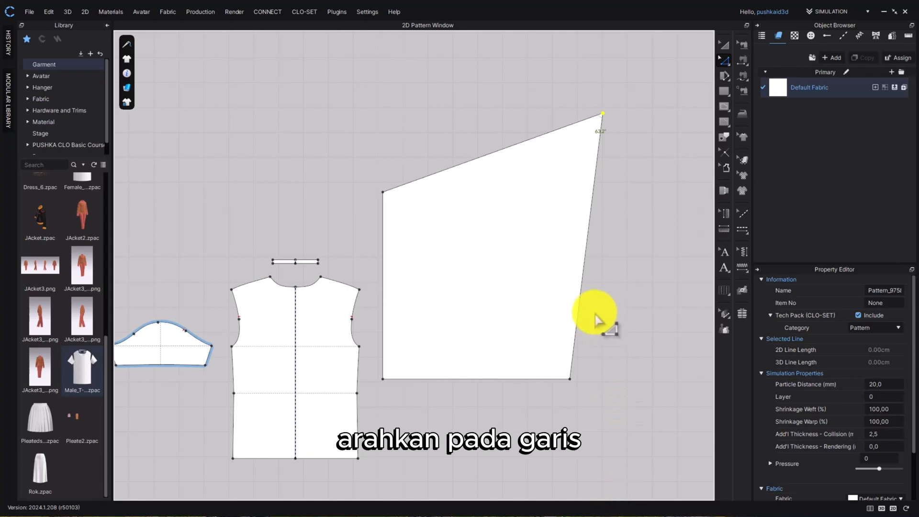
left_click_drag(584, 318, 647, 332)
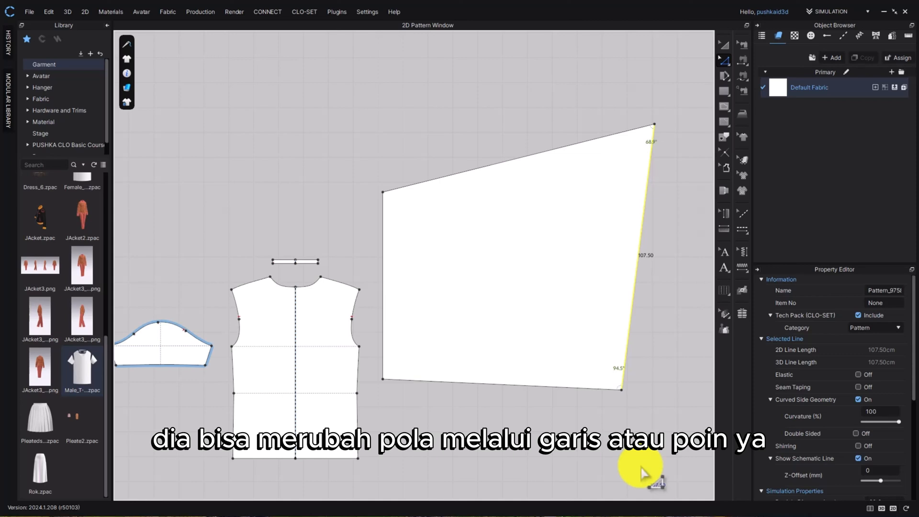
left_click(617, 420)
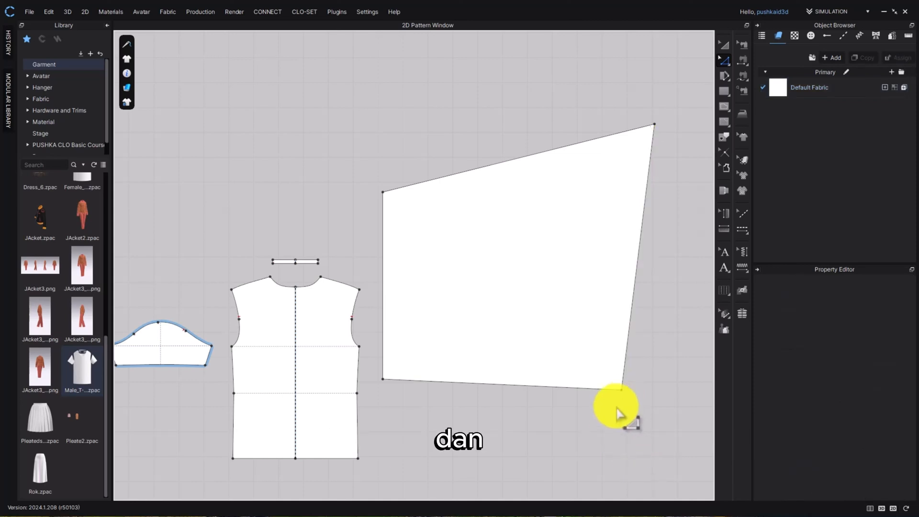
- Undo the freehand moves of the rectangle's corner and edge, and clear the selection
key("ctrl+z")
key("ctrl+z")
key("ctrl+z")
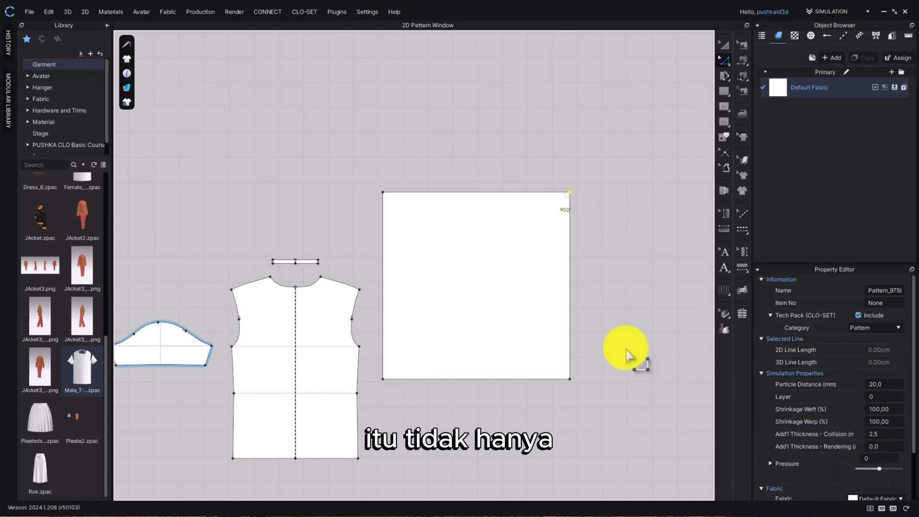
left_click(618, 245)
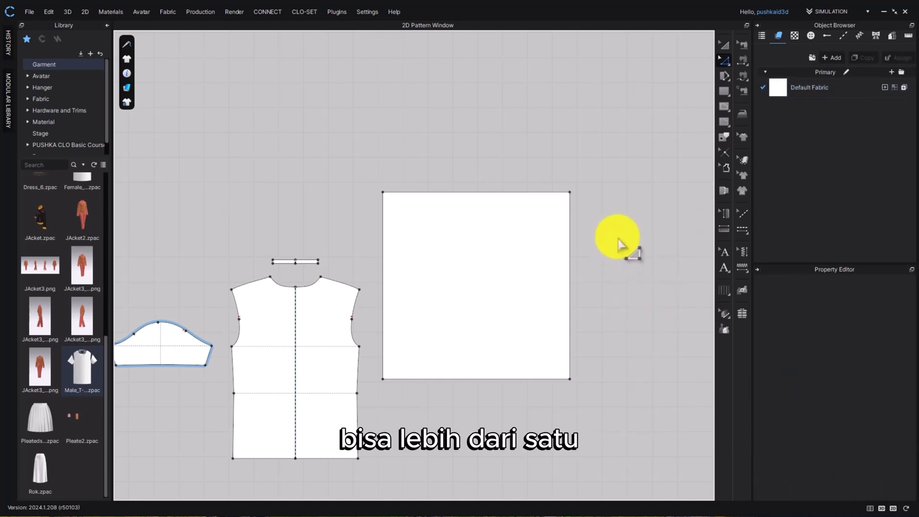
- Select both right corner points of the rectangle and start moving them horizontally outward with a Moving Distance of 10 cm
left_click(571, 193)
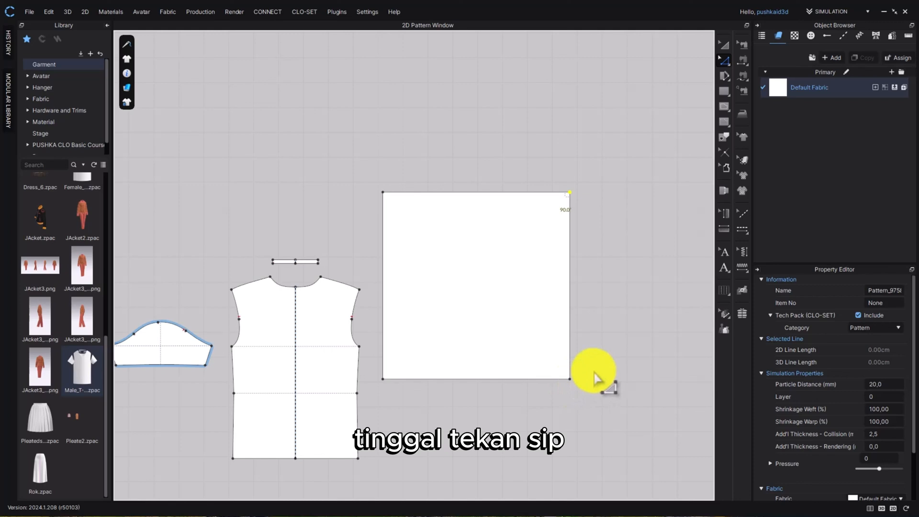
left_click(569, 379, "shift")
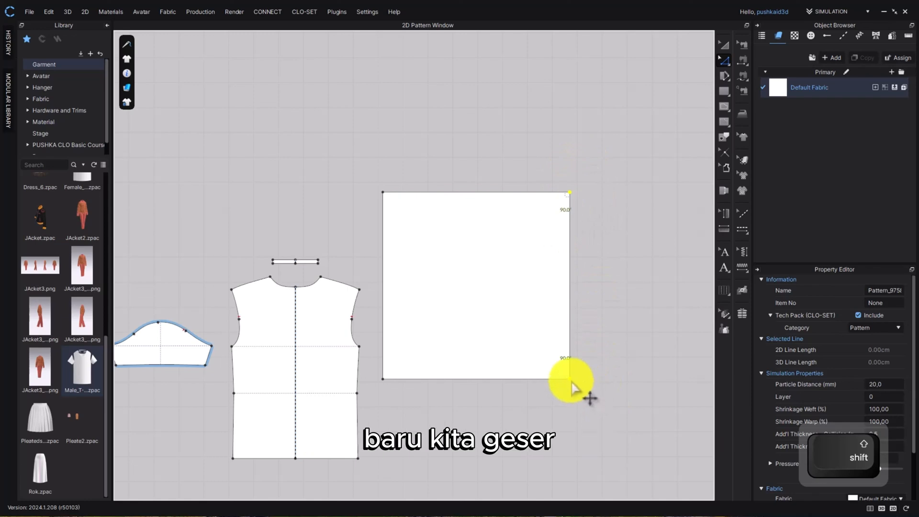
left_click_drag(571, 381, 606, 382, "shift")
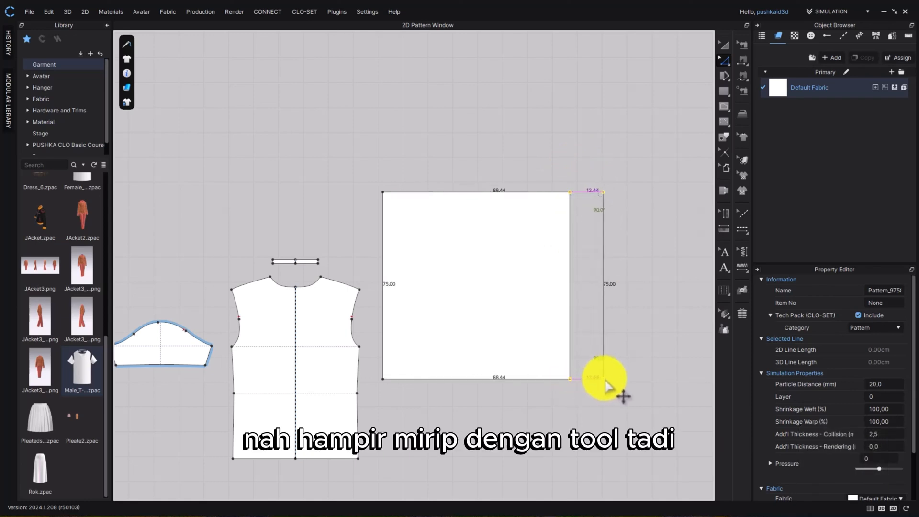
right_click(605, 380)
left_click_drag(472, 198, 343, 119)
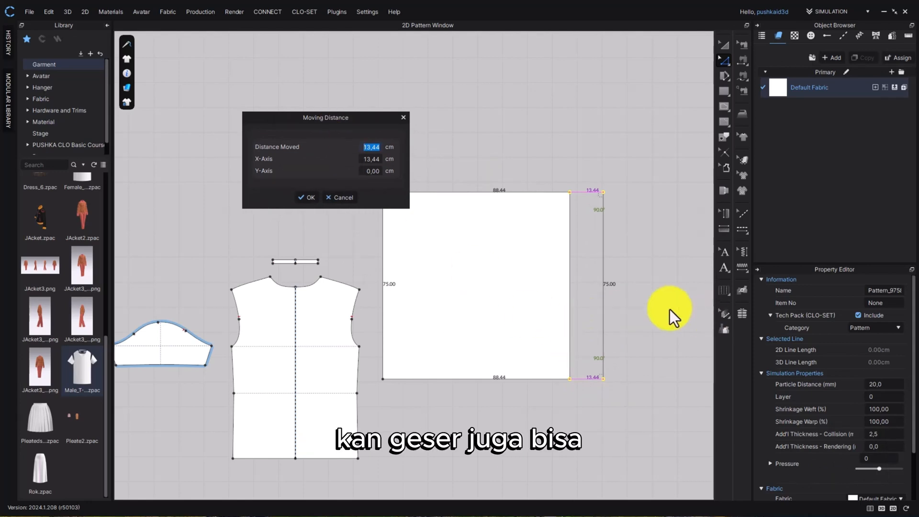
left_click_drag(363, 118, 361, 100)
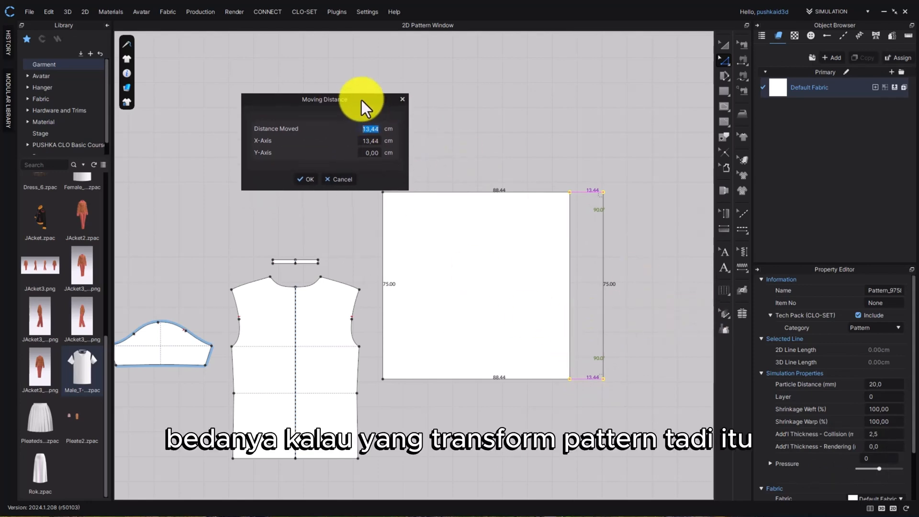
double_click(364, 132)
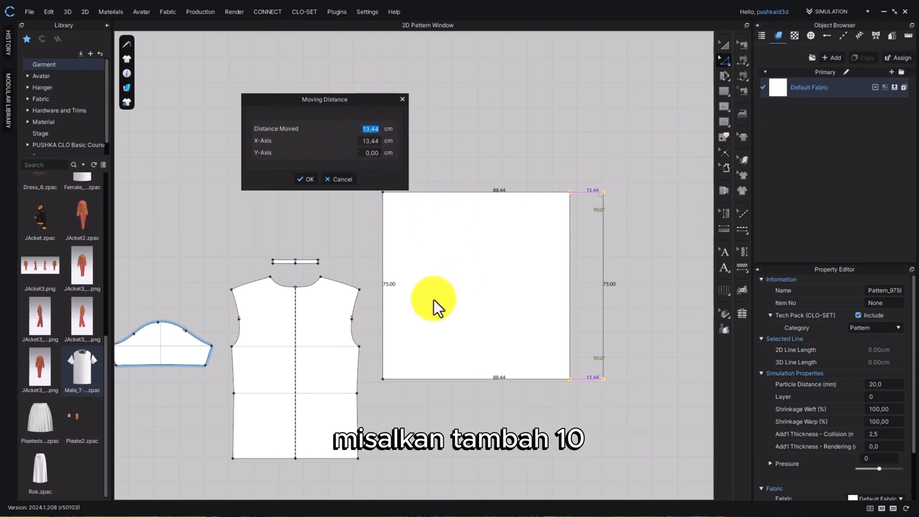
type("10")
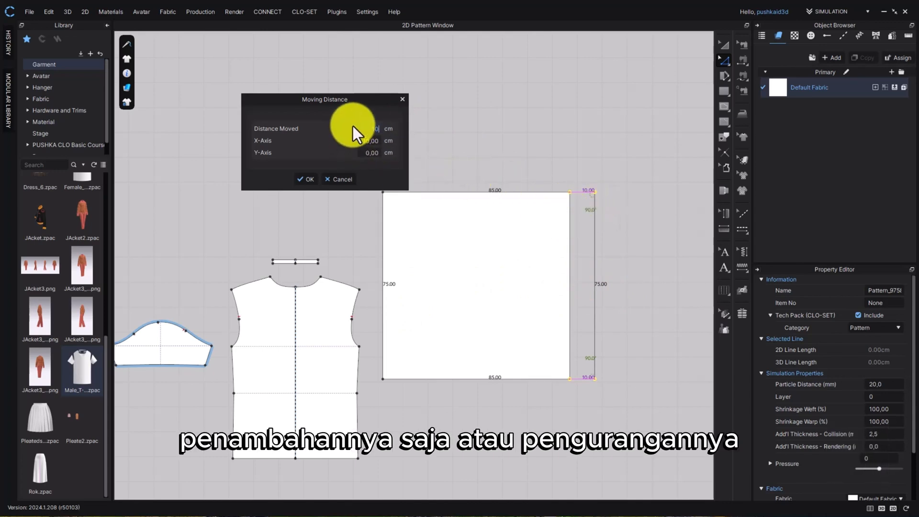
- Set the two corner points' Distance Moved to -10 cm, apply the move and deselect them
double_click(367, 128)
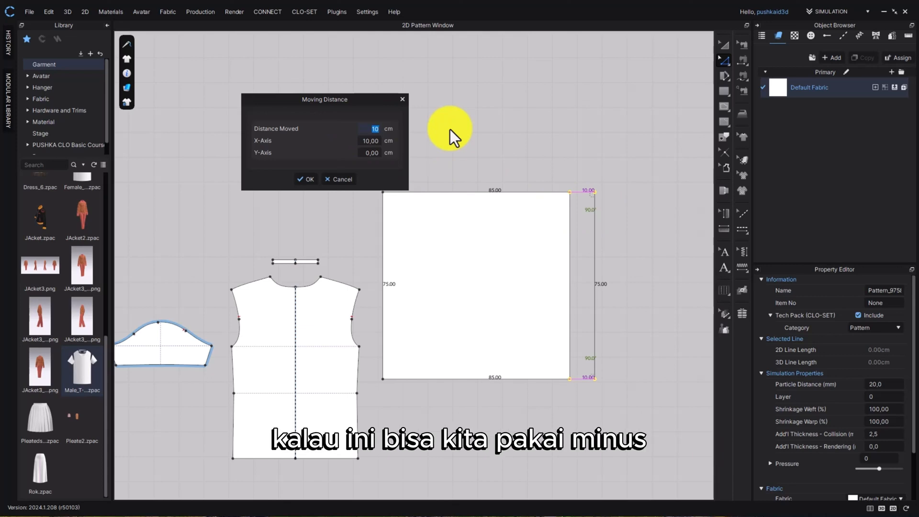
type("-10")
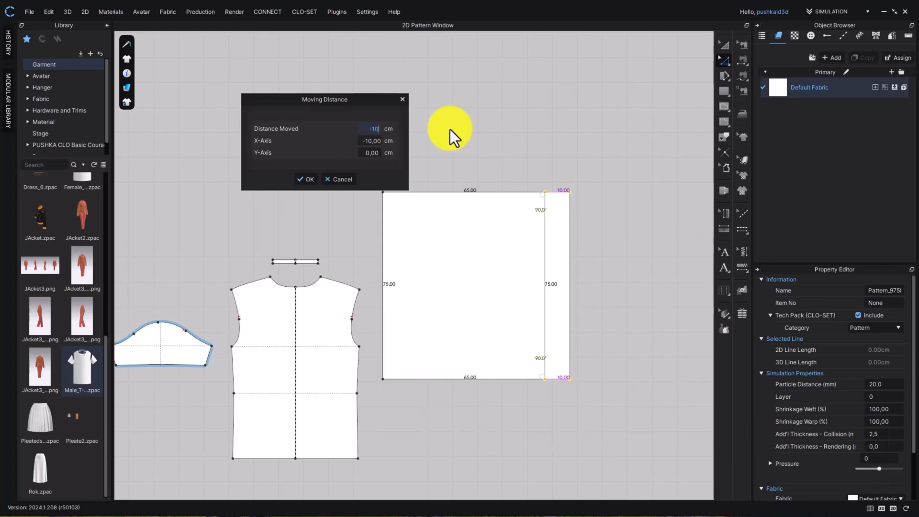
left_click(297, 178)
left_click(638, 380)
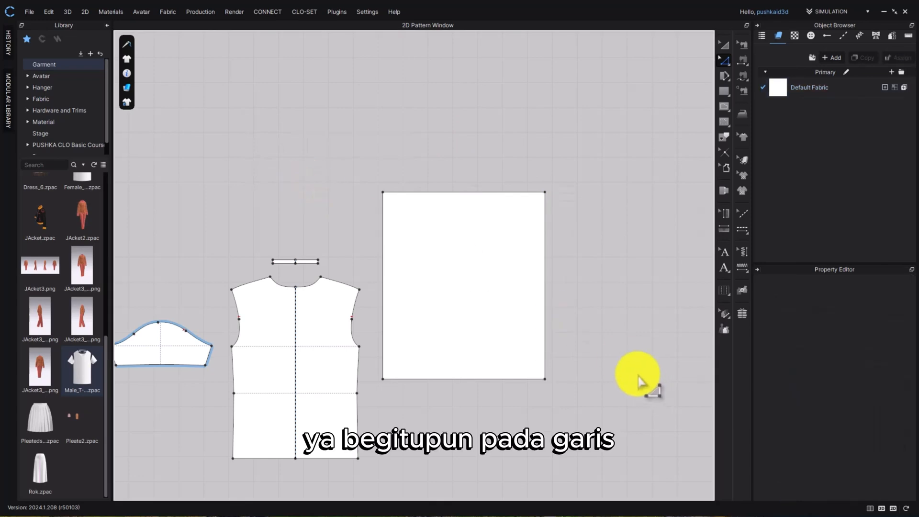
- Move the rectangle's right edge horizontally outward by an exact distance of 10 cm, and deselect it
left_click(556, 328)
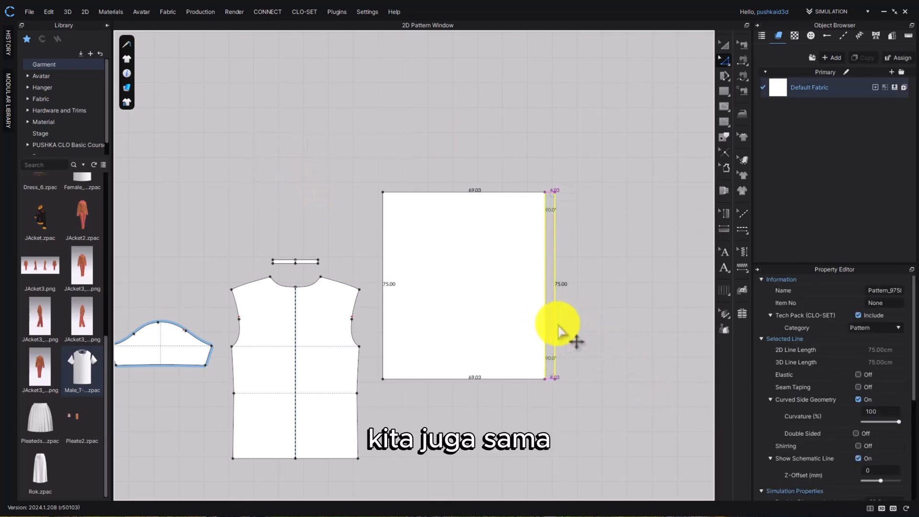
left_click_drag(558, 327, 570, 327)
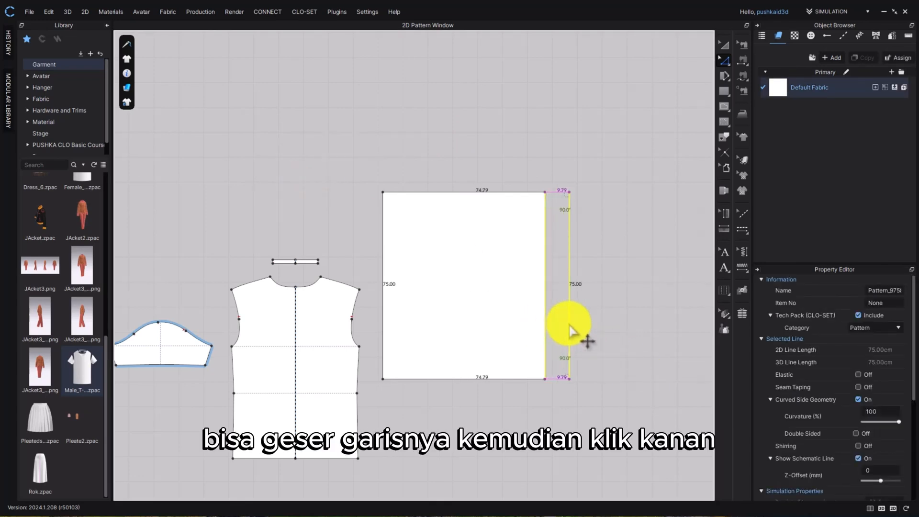
right_click(569, 327)
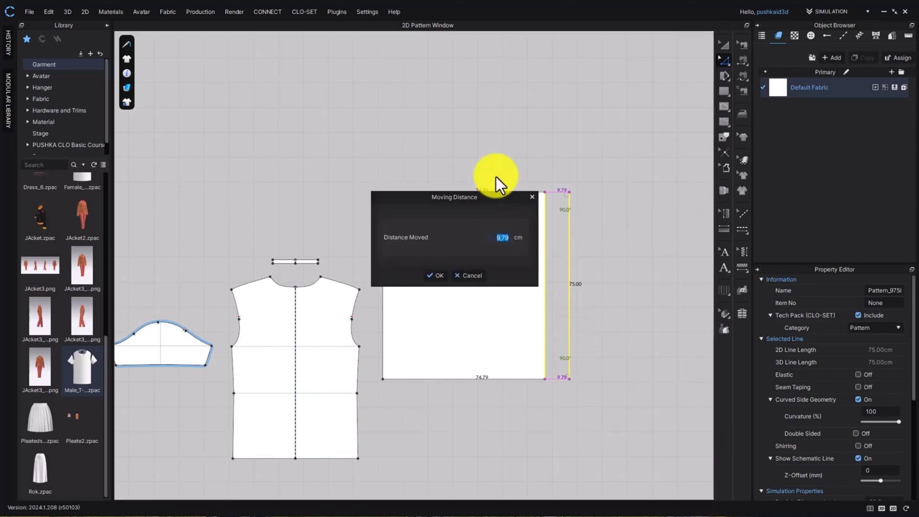
left_click_drag(476, 199, 380, 111)
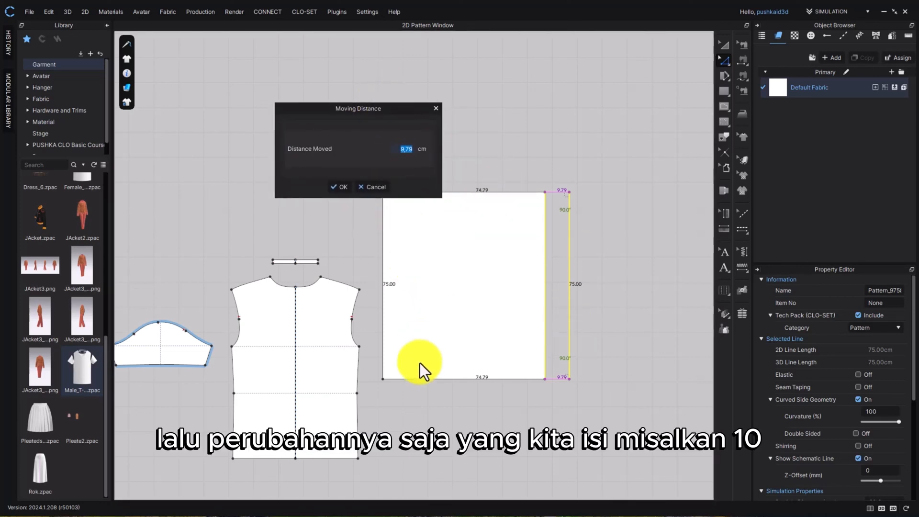
type("10")
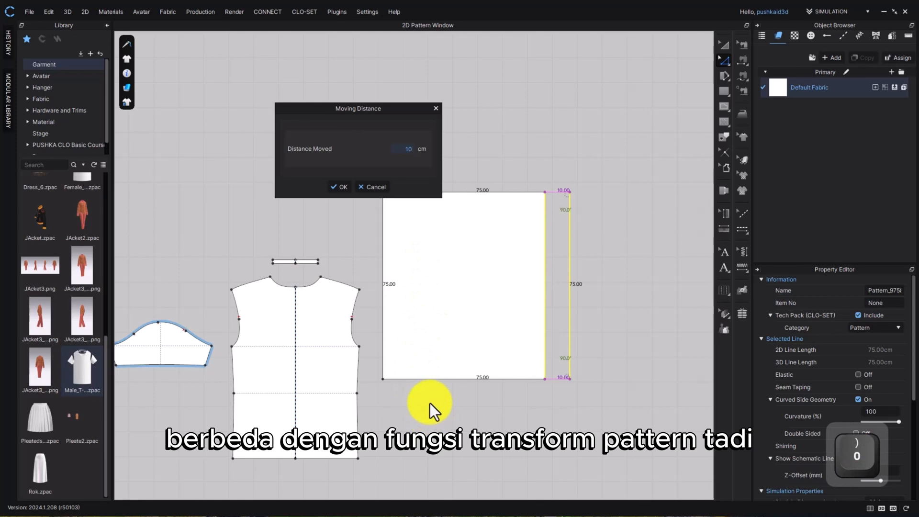
left_click(347, 186)
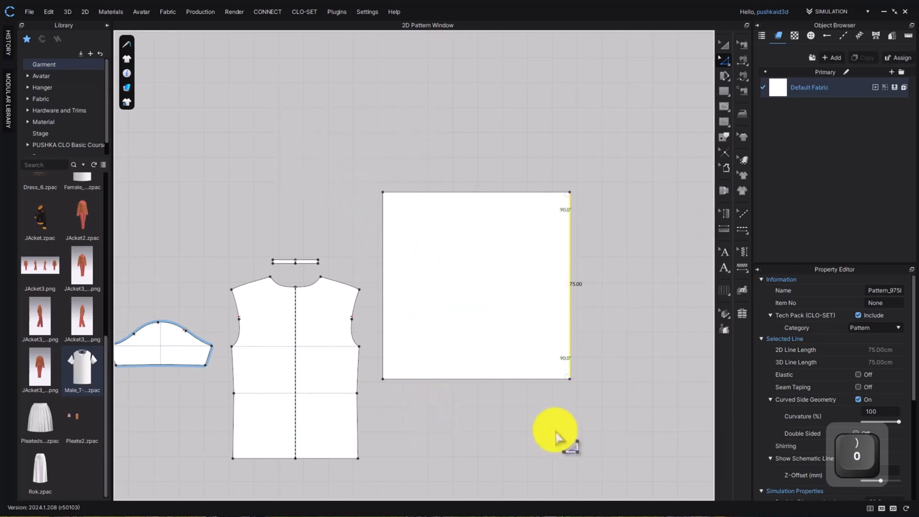
left_click(583, 429)
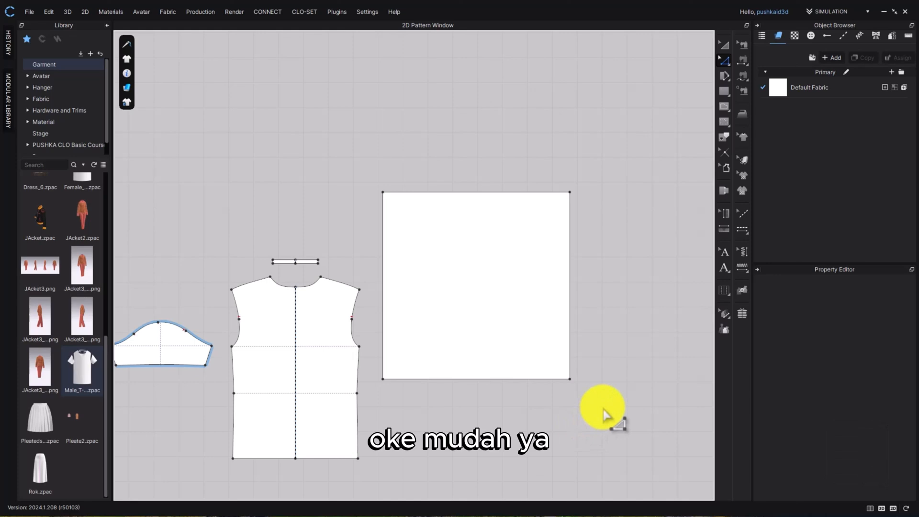
- Move the whole rectangle with Transform Pattern down and farther from the back bodice, and deselect it
scroll(529, 404, "down", 3)
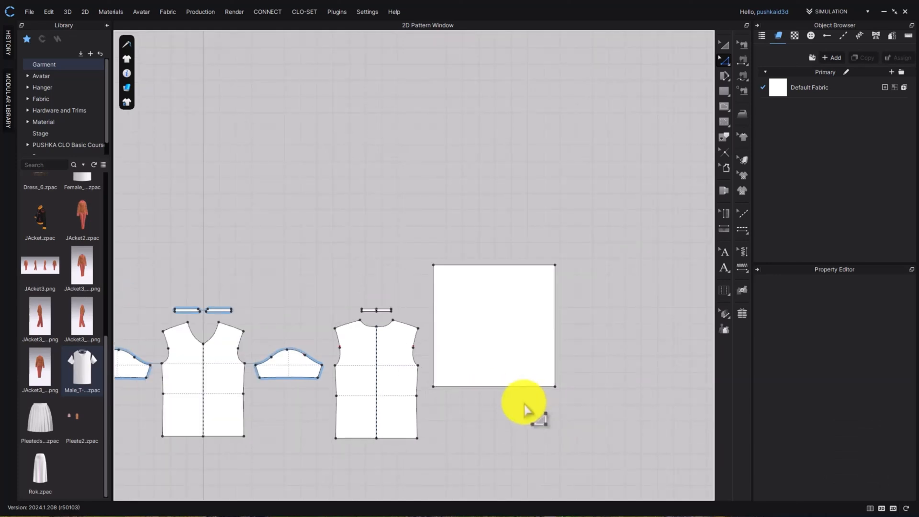
left_click(510, 340)
key("a")
left_click_drag(510, 340, 535, 363)
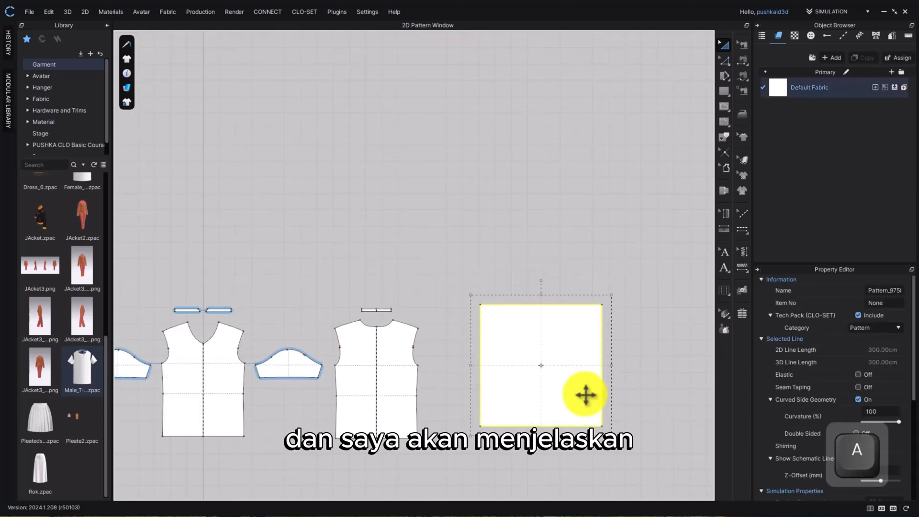
scroll(517, 337, "down", 2)
left_click(565, 371)
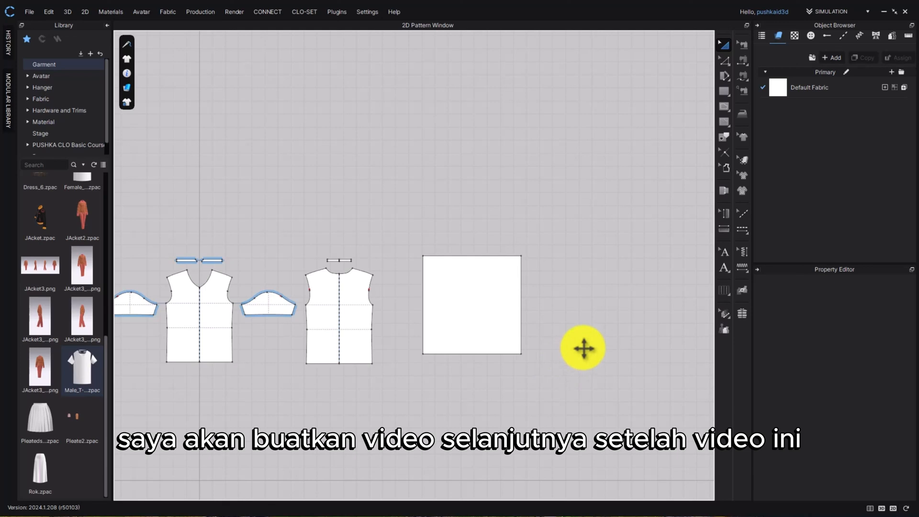
- Move the rectangle closer to the back bodice, aligning its top edge with the top of the bodice, and deselect it
scroll(391, 405, "down", 2)
middle_click_drag(391, 405, 444, 337)
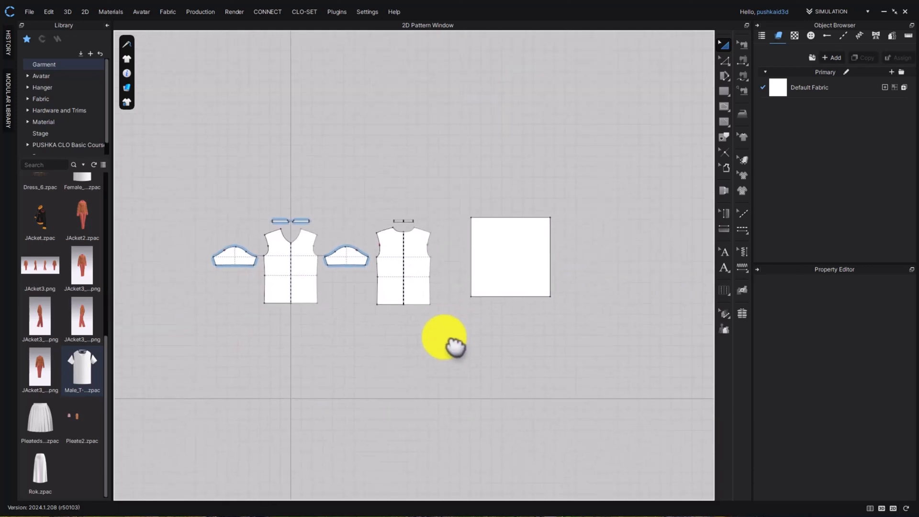
left_click(488, 281)
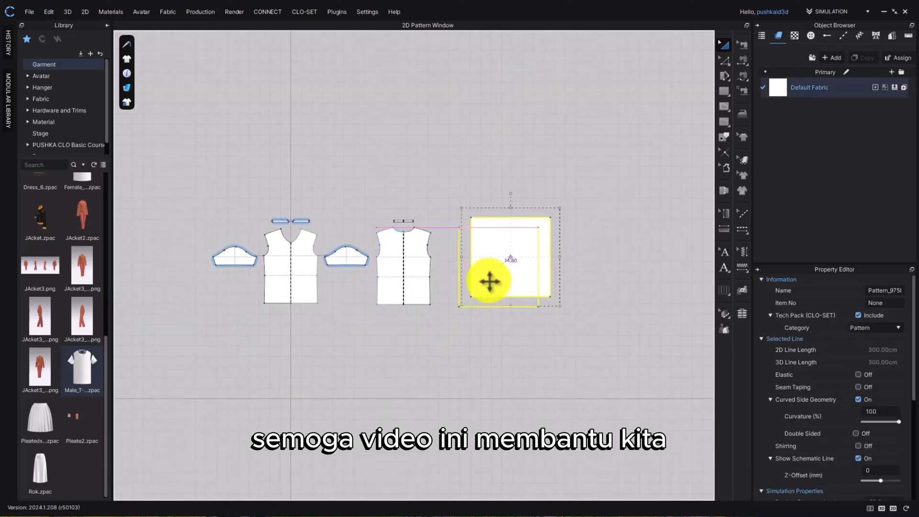
left_click(500, 343)
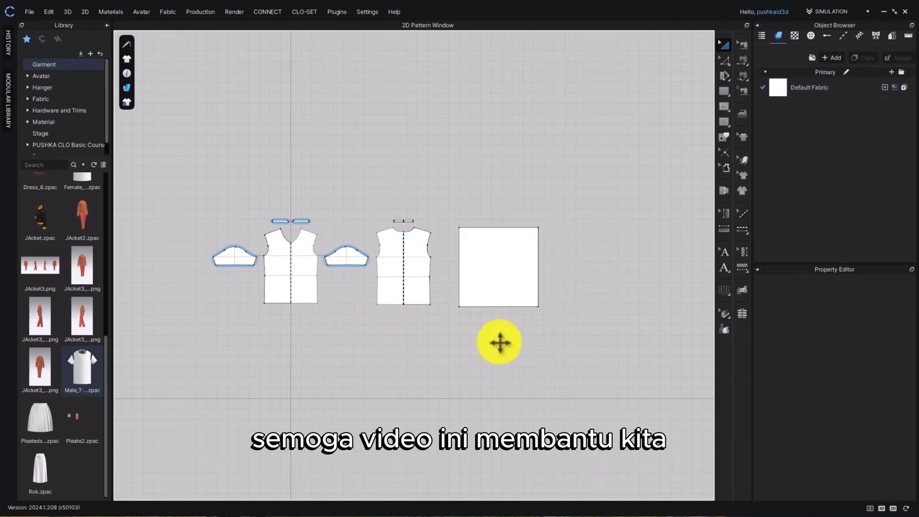